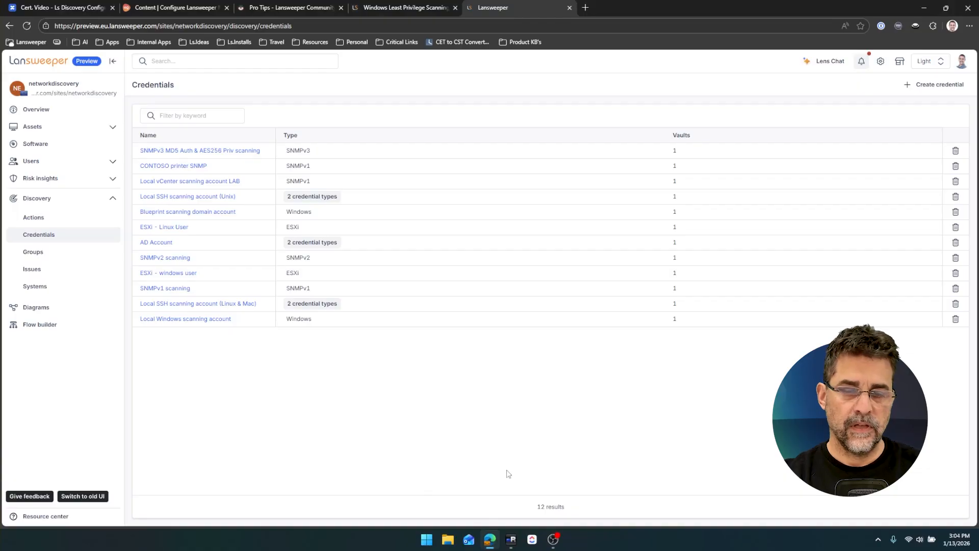
Start a new discovery credential and name it Local Windows Blueprint
left_click(941, 84)
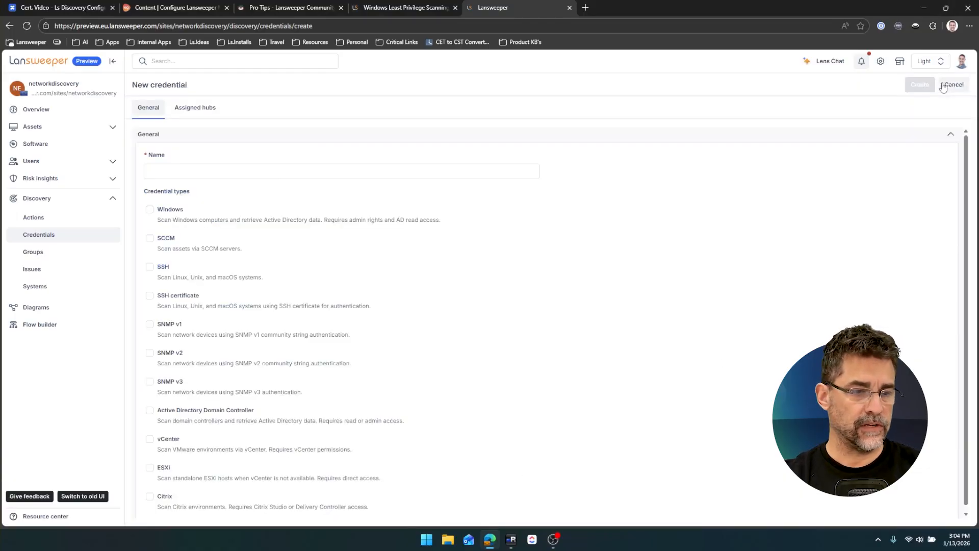
left_click(210, 171)
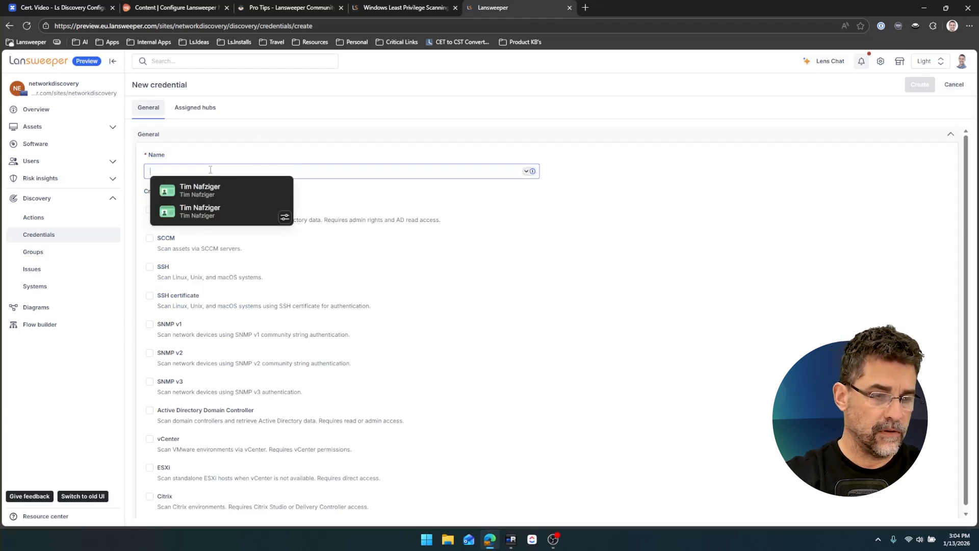
type("Ld")
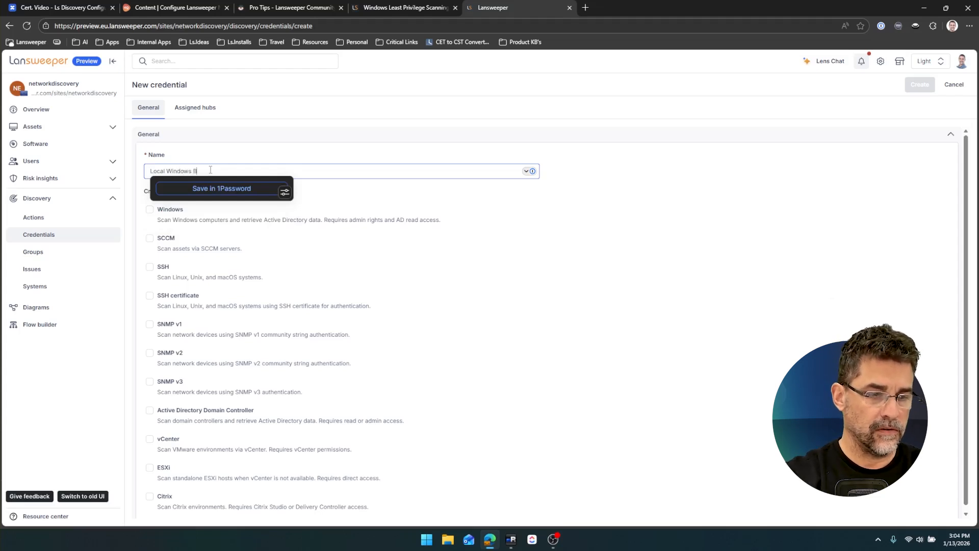
key("BackSpace")
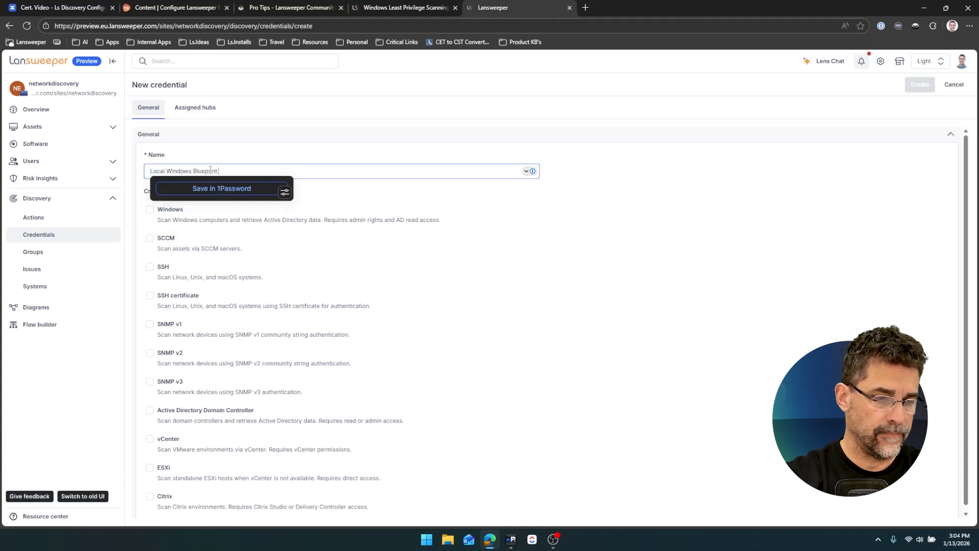
left_click(341, 194)
Choose the Windows credential type and fill in the shared login LOCALSVC-BP-SCAN-GEN with its account password
left_click(150, 210)
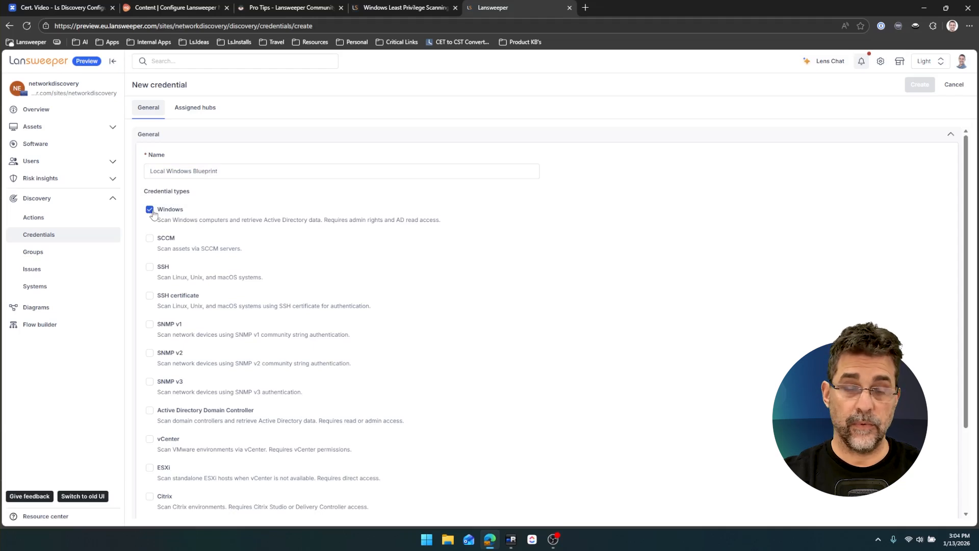
scroll(204, 263, "down", 2)
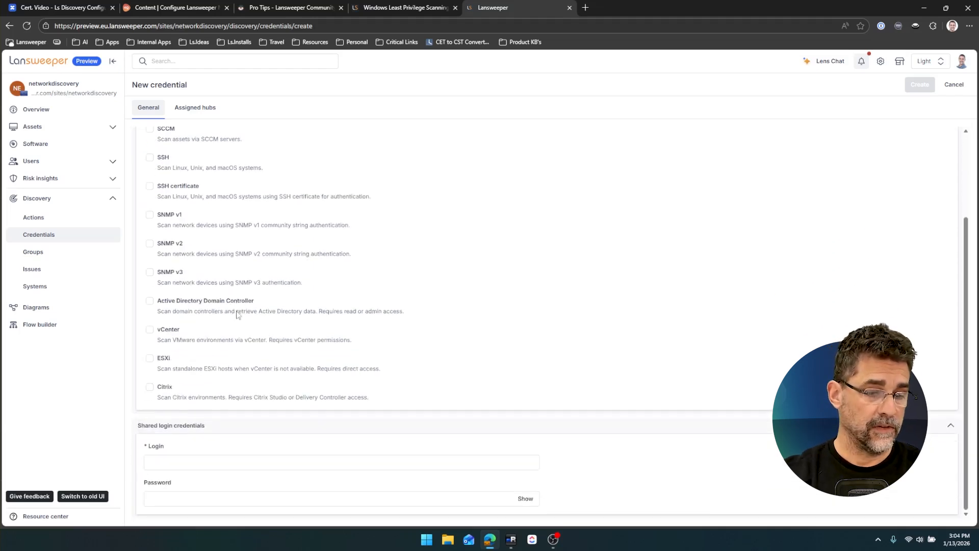
left_click(187, 462)
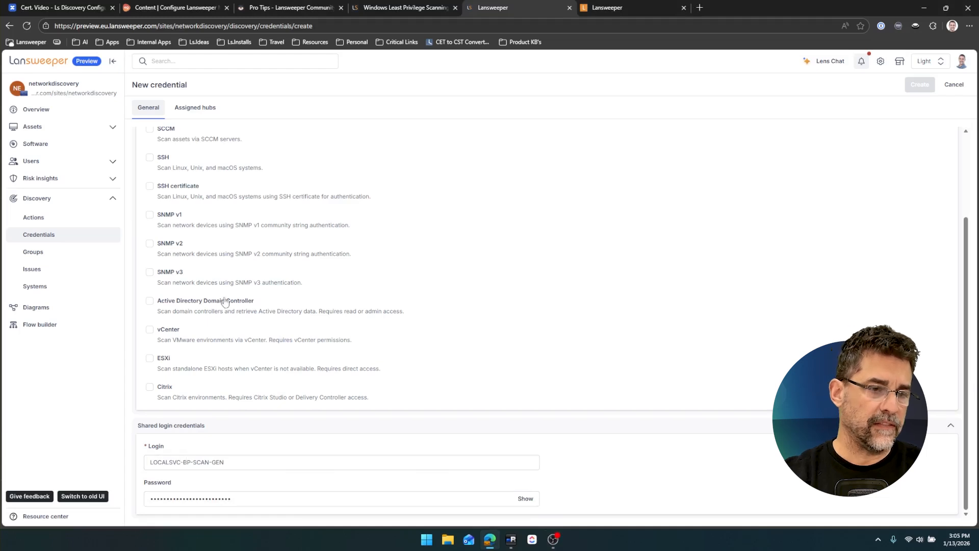
Assign the credential to the hub UVMTN-CERT26H, create it, and return to the credentials list
left_click(201, 112)
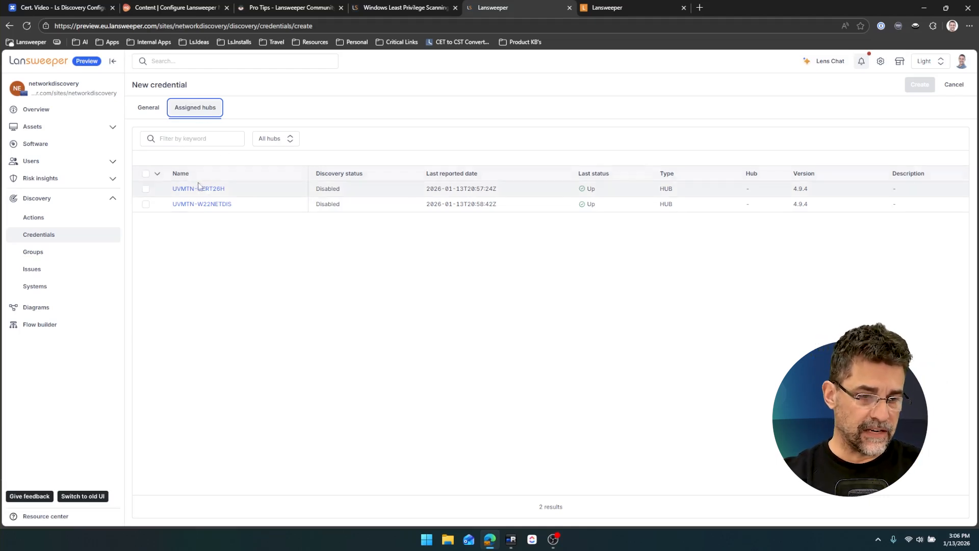
left_click(146, 189)
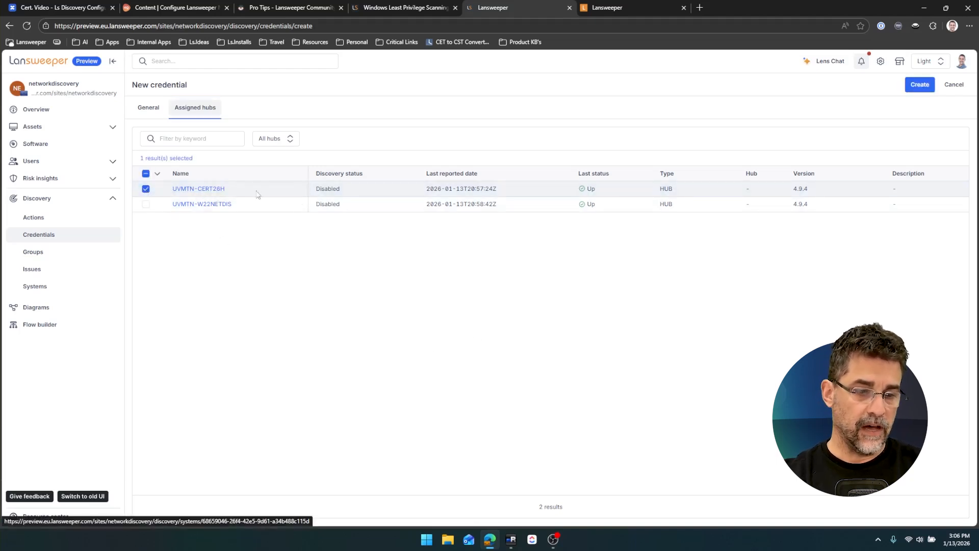
left_click(915, 85)
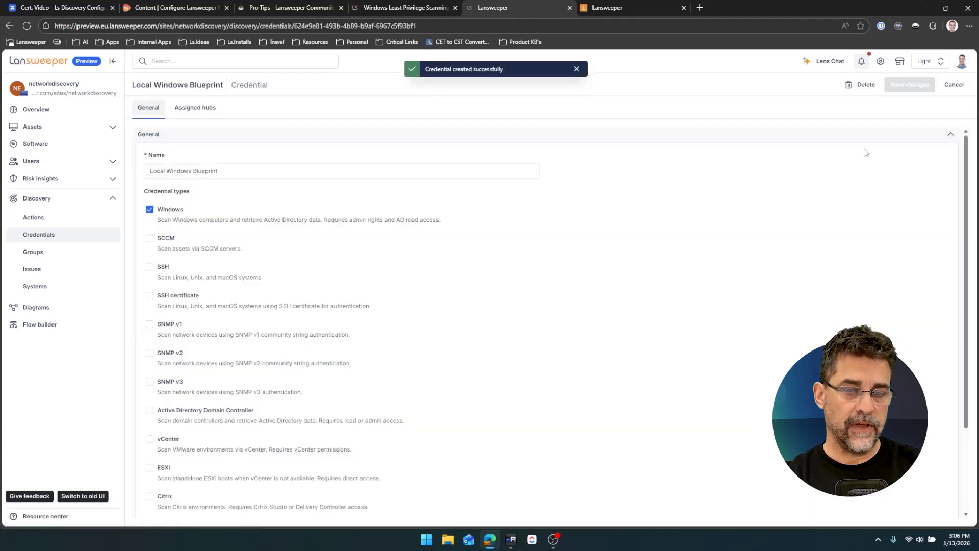
left_click(50, 240)
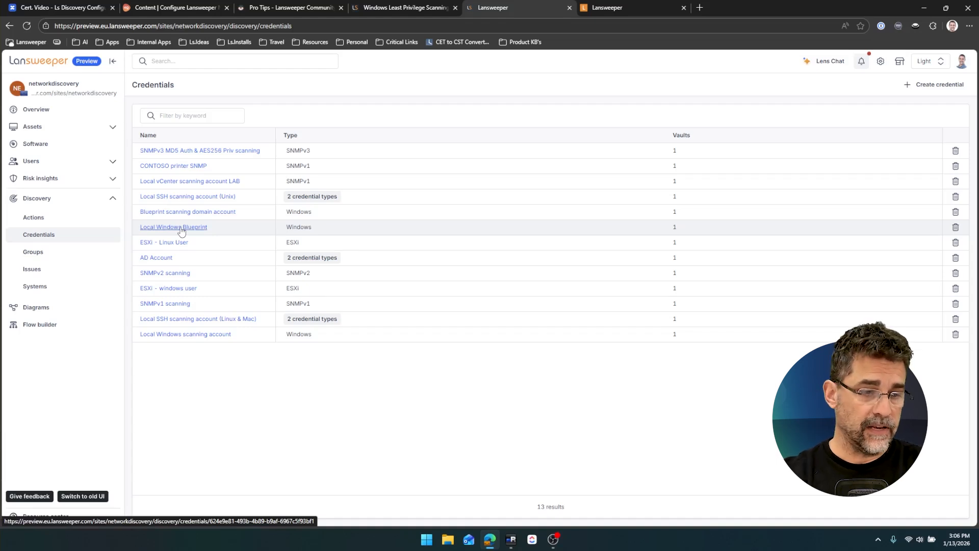
Start a new agentless discovery action named Cyberdyne and open the creation of its first network target
left_click(46, 220)
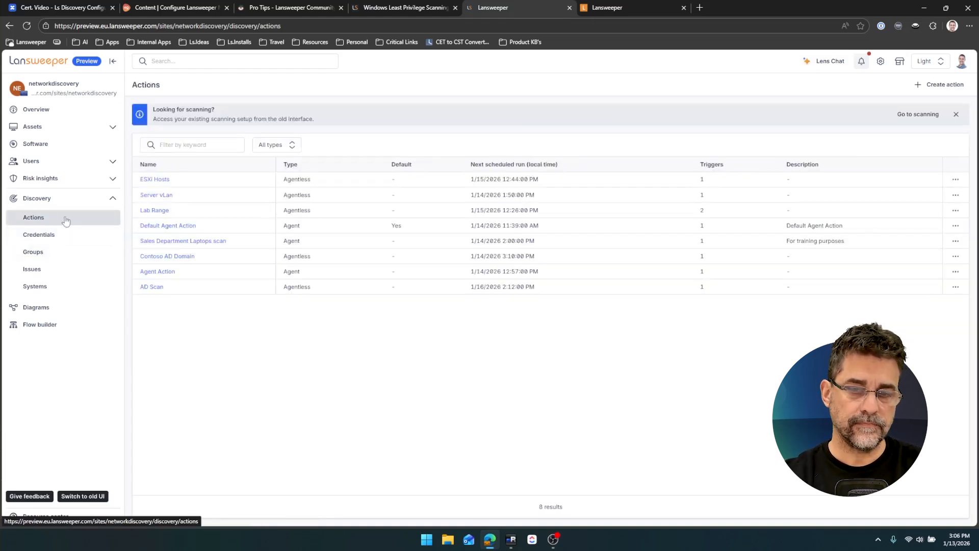
left_click(946, 84)
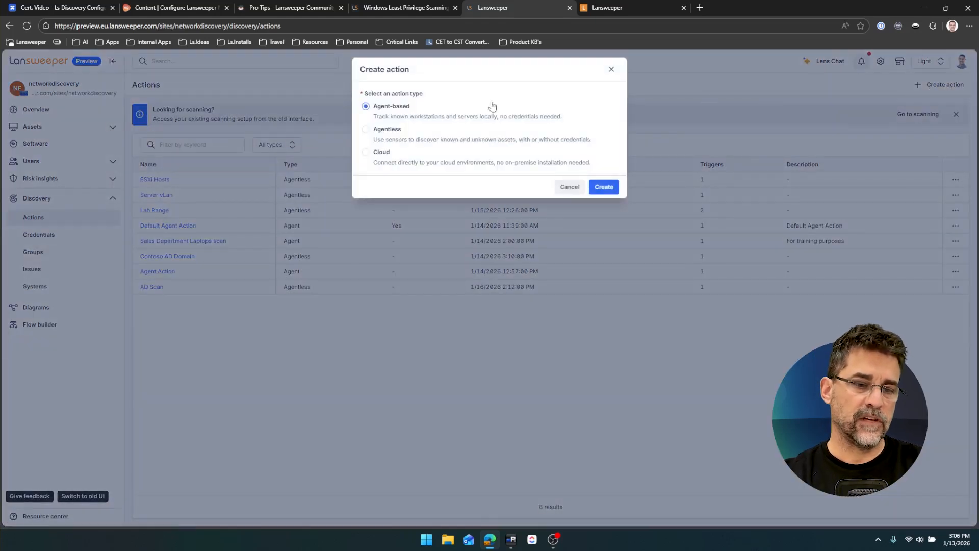
left_click(388, 130)
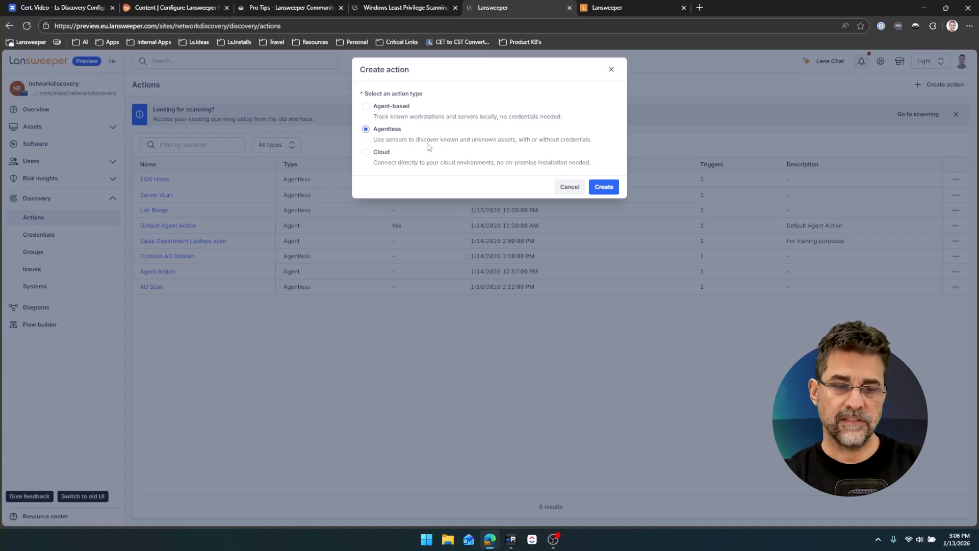
left_click(605, 188)
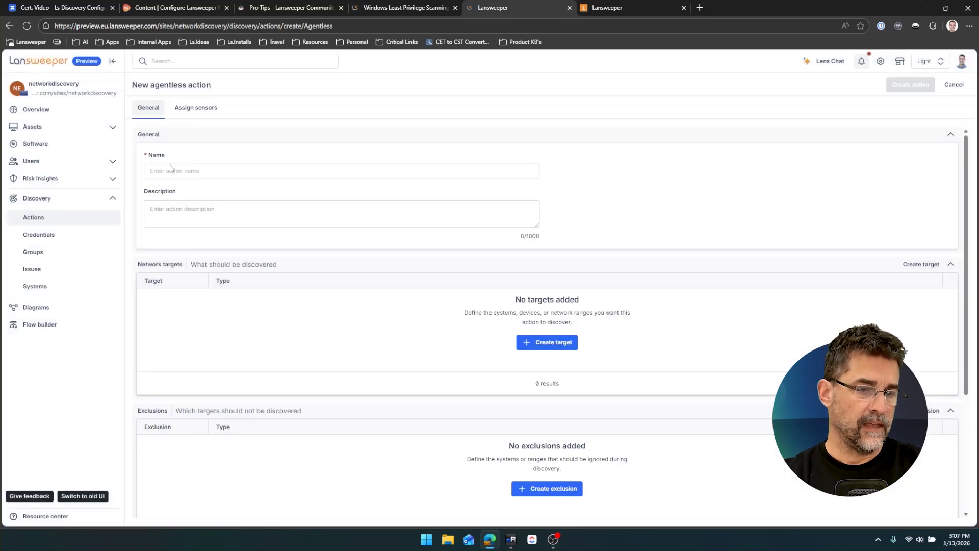
left_click(177, 170)
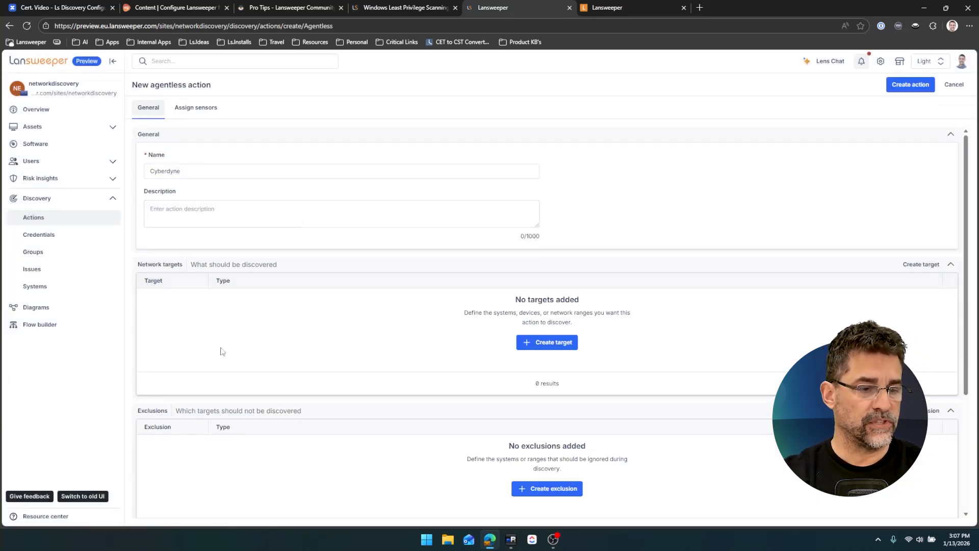
left_click(555, 344)
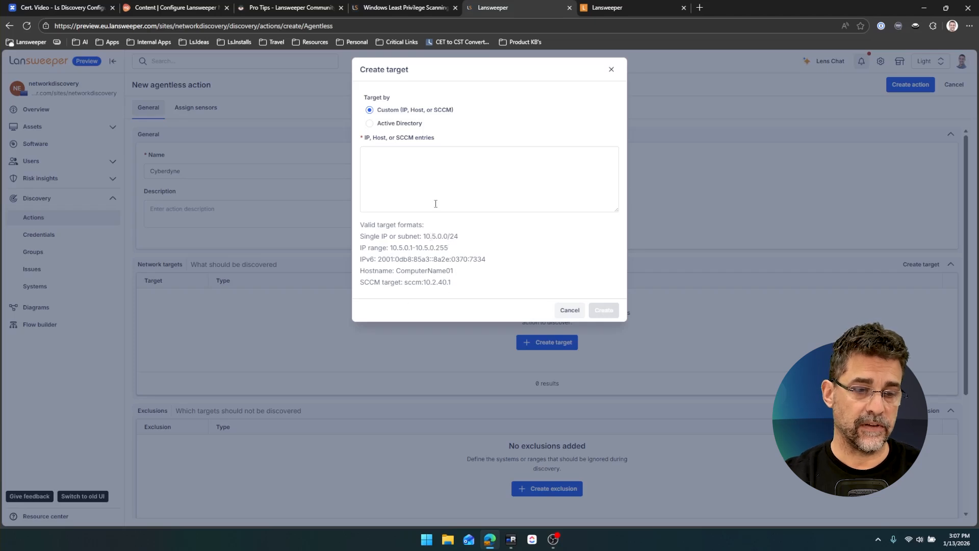
left_click(376, 124)
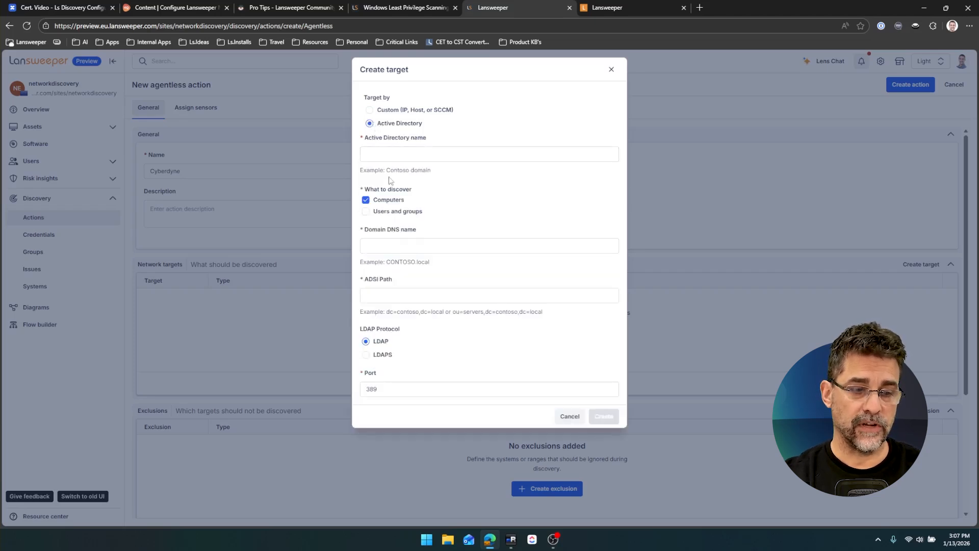
left_click(365, 211)
left_click(366, 200)
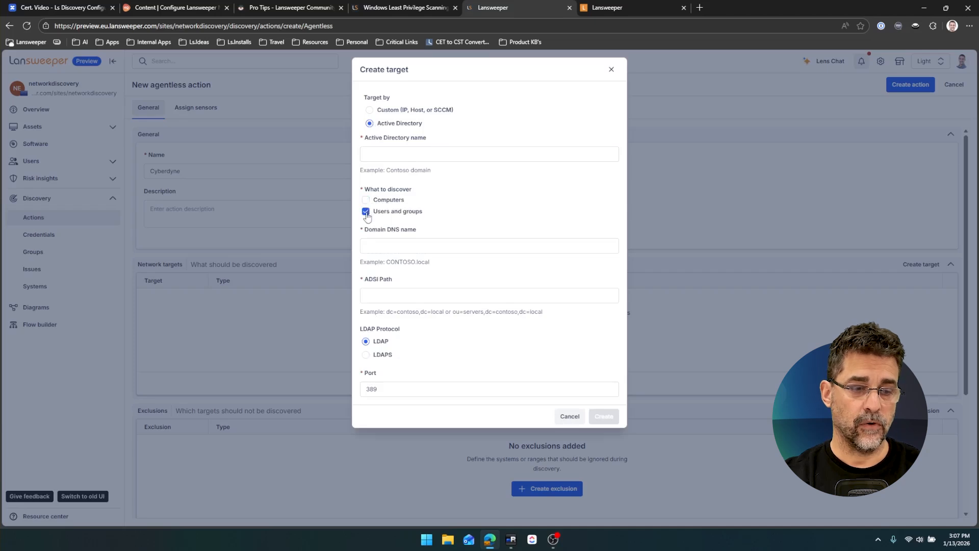
left_click(366, 199)
left_click(365, 211)
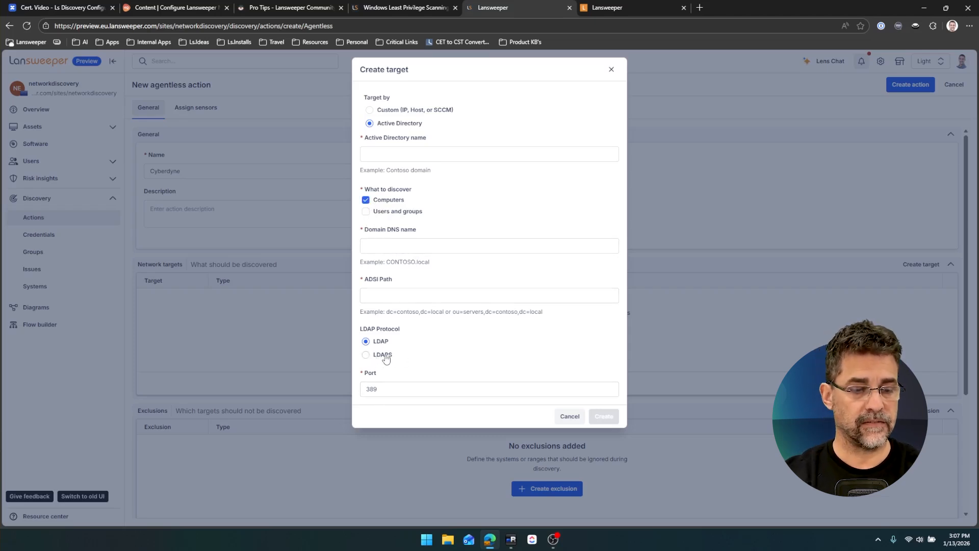
left_click(369, 110)
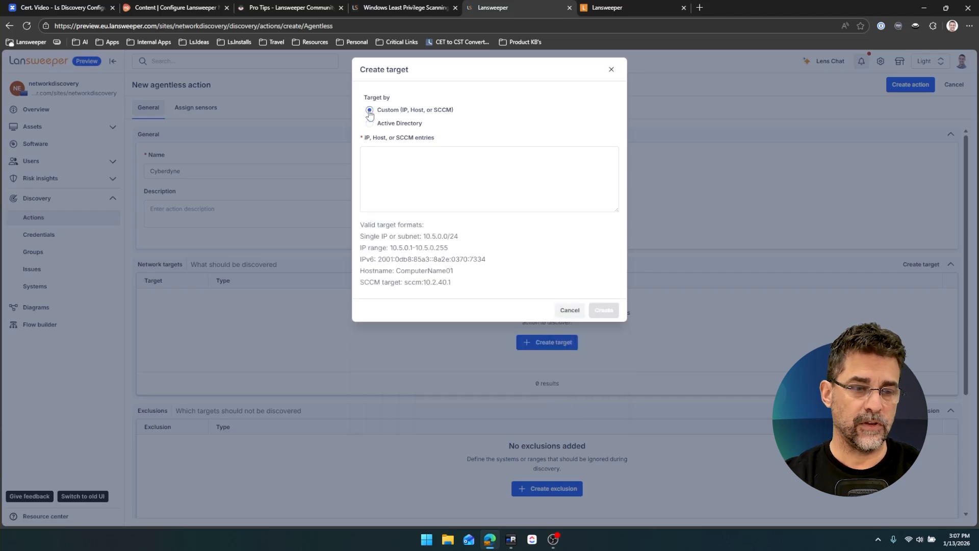
Add the IP range 10.40.1.33-10.40.1.66 as a custom network target of the action
left_click(387, 160)
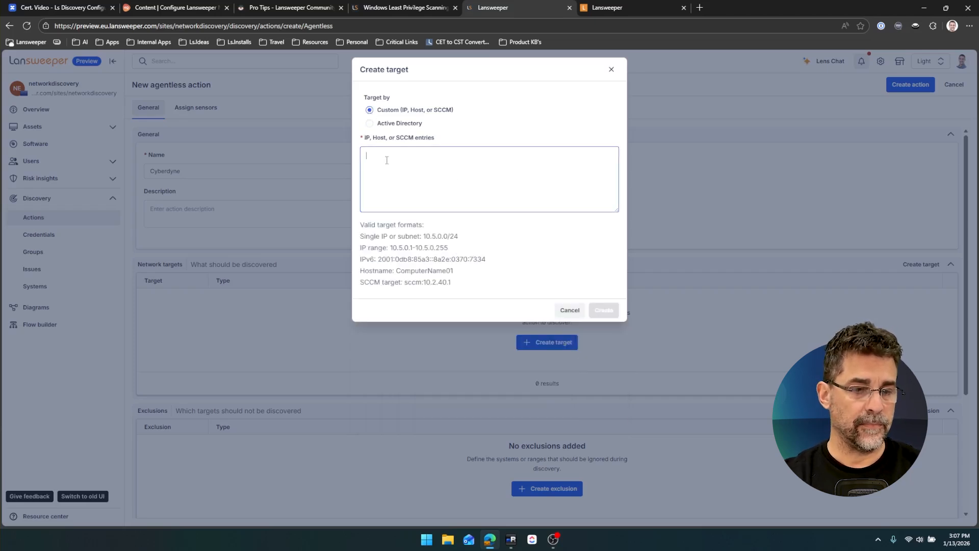
type("10.40")
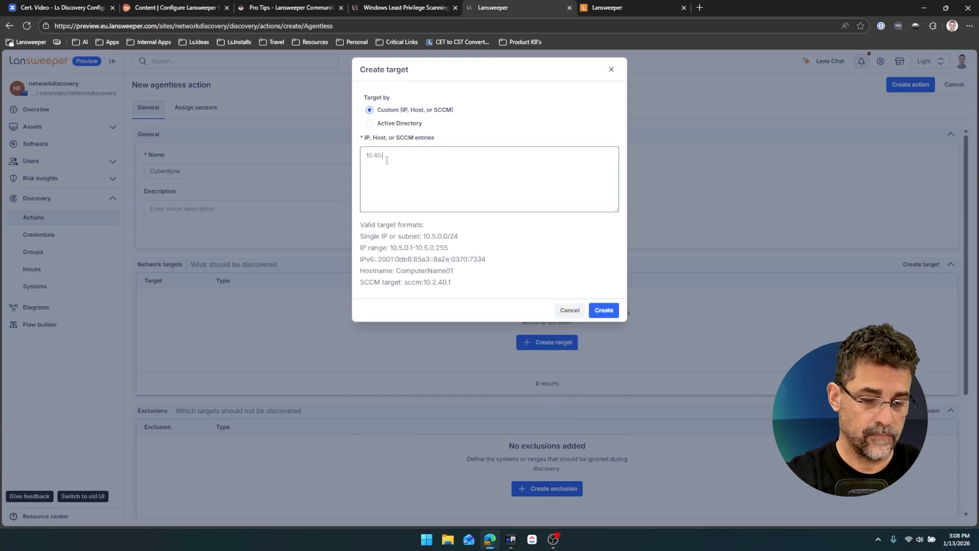
type(".1.33-10.40.1.66")
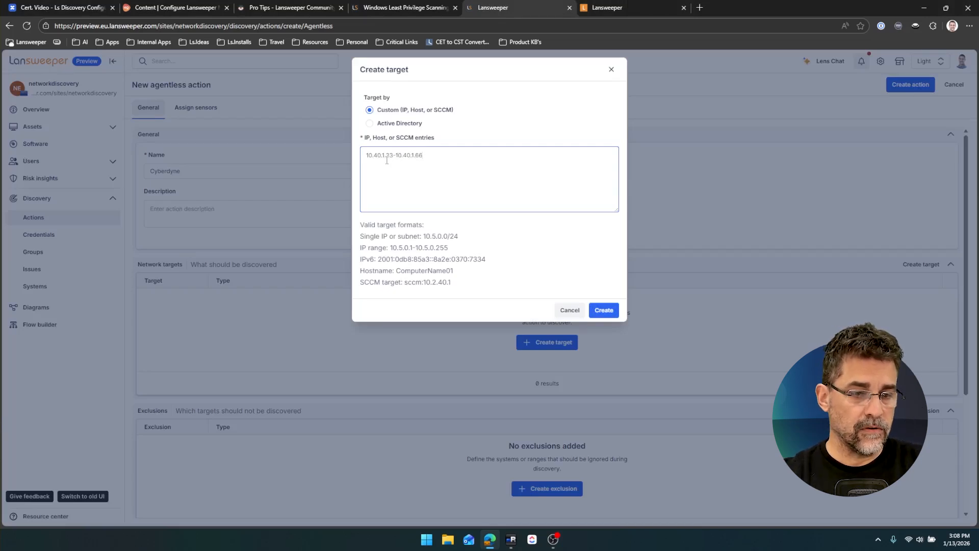
left_click(612, 312)
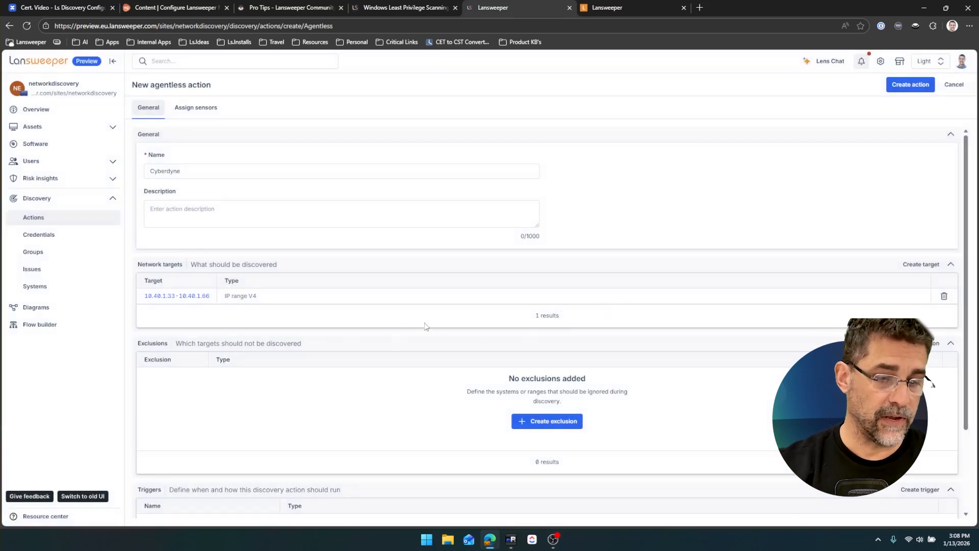
left_click(924, 264)
left_click(387, 164)
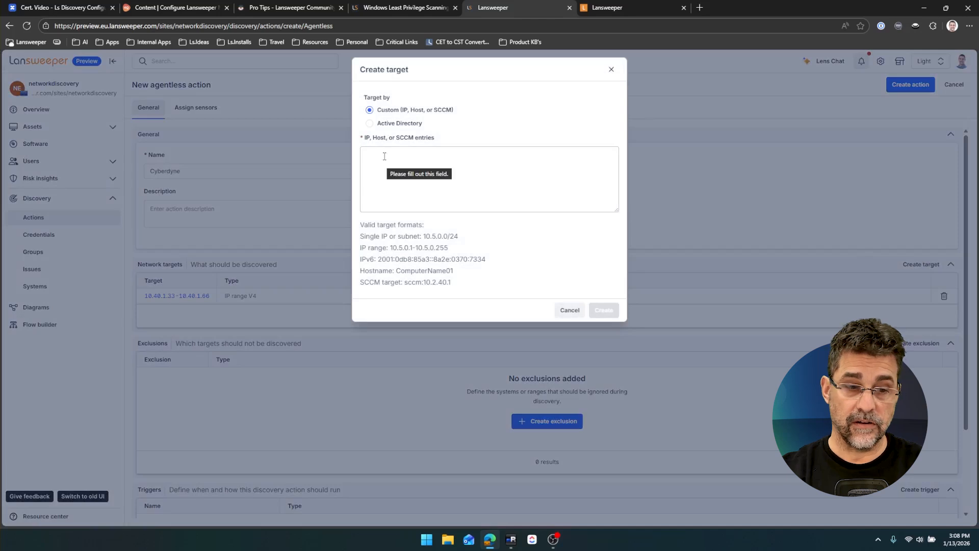
left_click(569, 310)
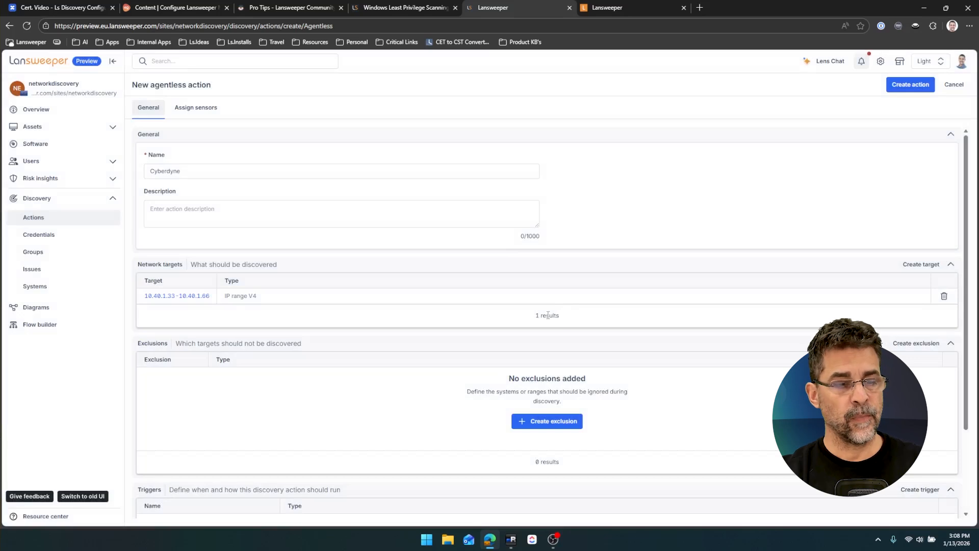
scroll(379, 408, "down", 1)
scroll(379, 408, "down", 2)
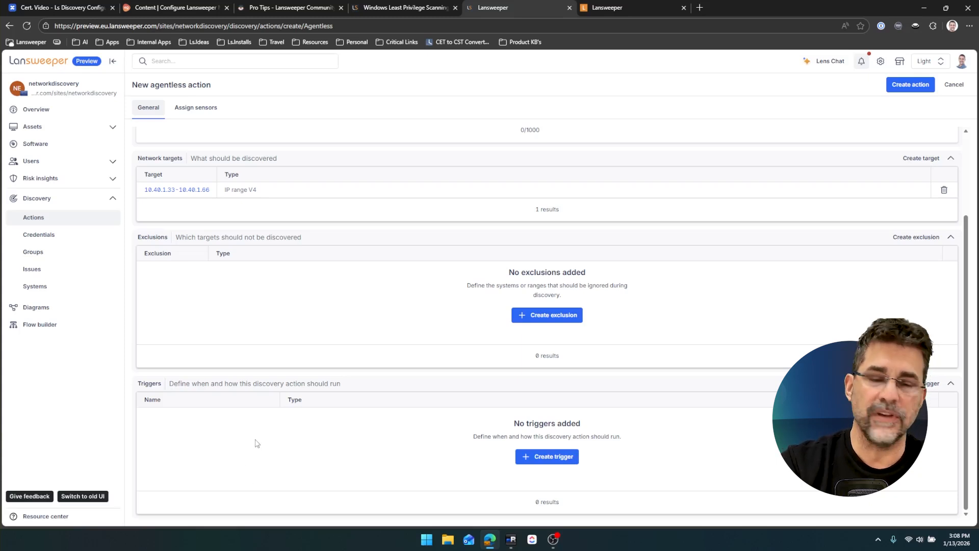
scroll(280, 428, "up", 3)
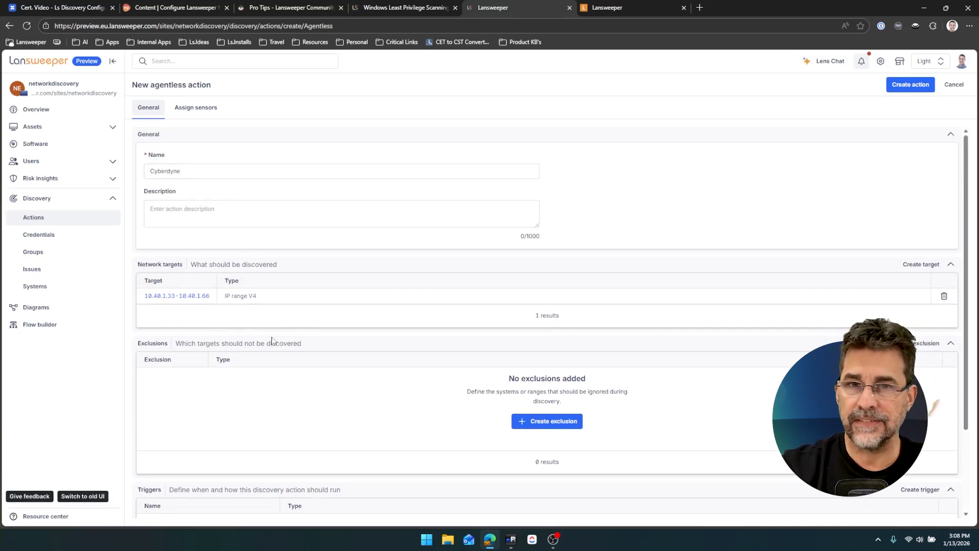
scroll(270, 354, "down", 2)
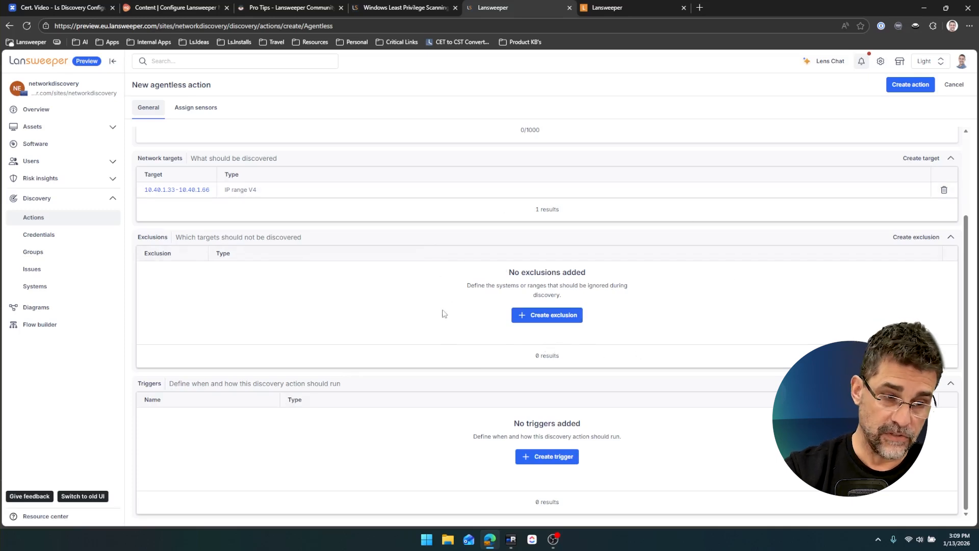
scroll(448, 310, "up", 2)
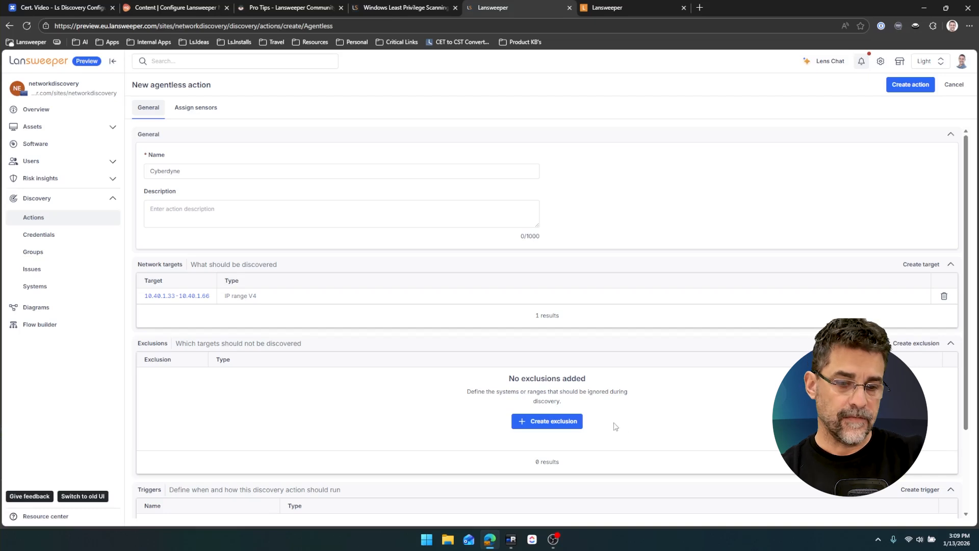
Start an instant trigger for the Cyberdyne action with its scheduled time set to 12:30
scroll(529, 411, "down", 2)
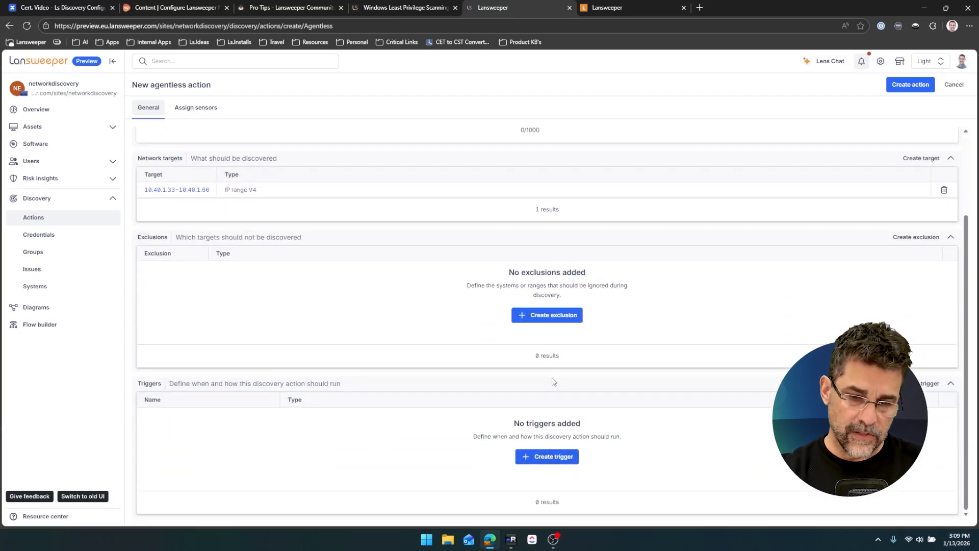
left_click(548, 459)
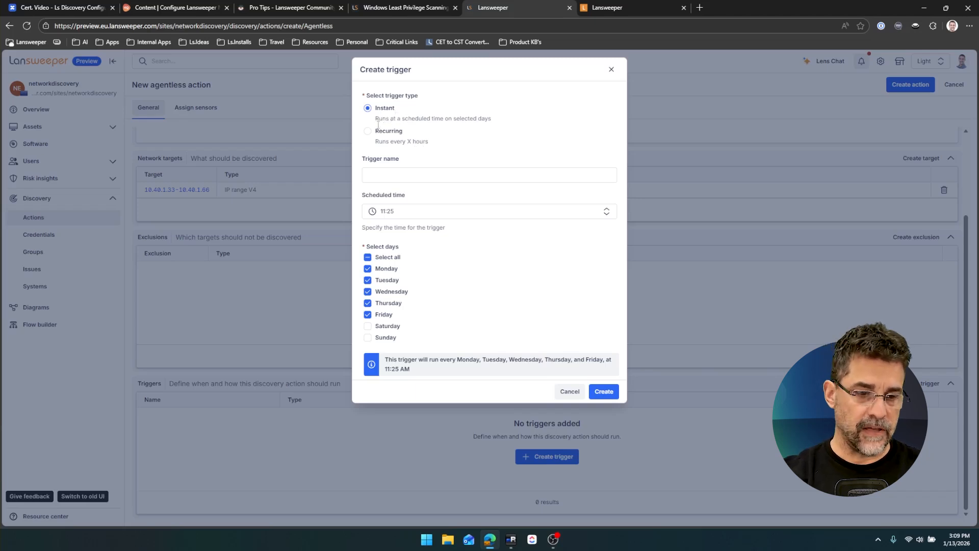
left_click(395, 213)
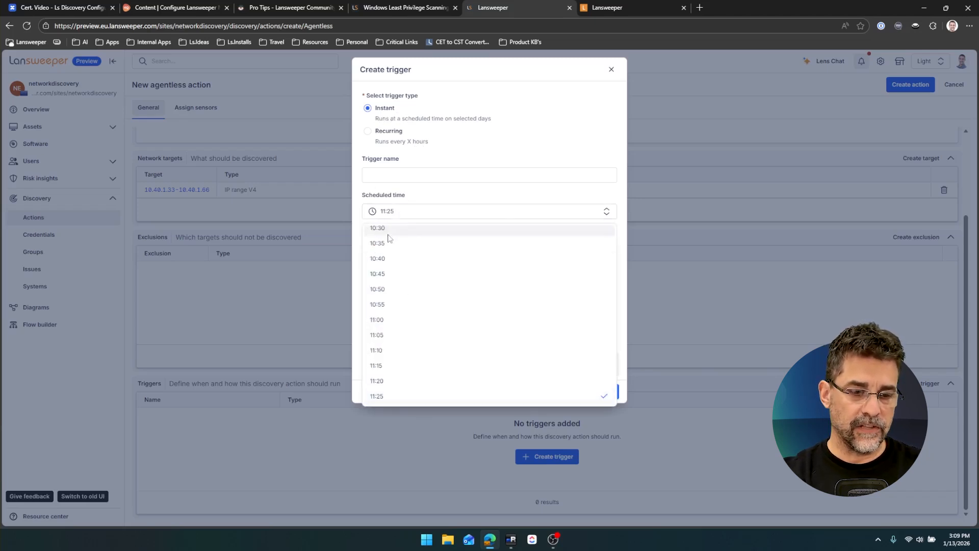
scroll(389, 331, "down", 5)
scroll(387, 357, "down", 2)
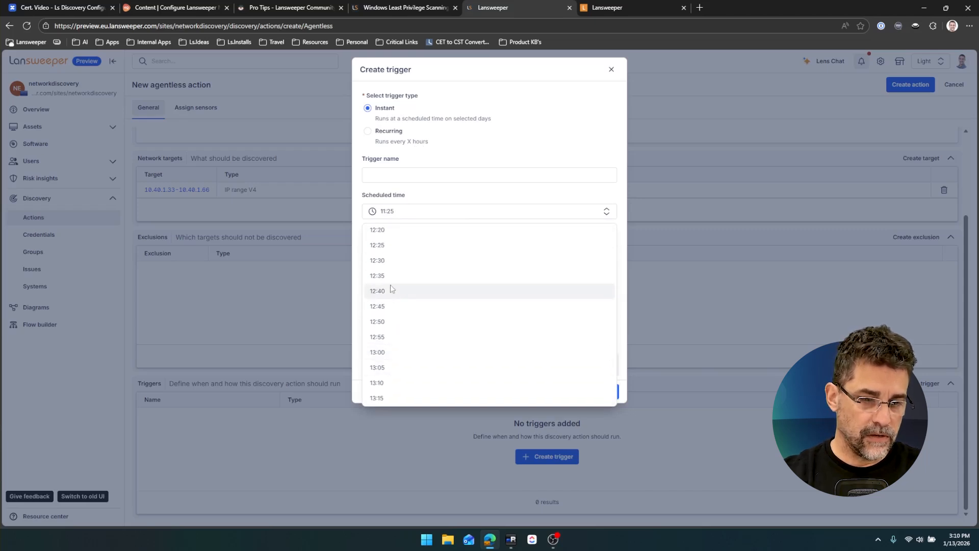
left_click(388, 260)
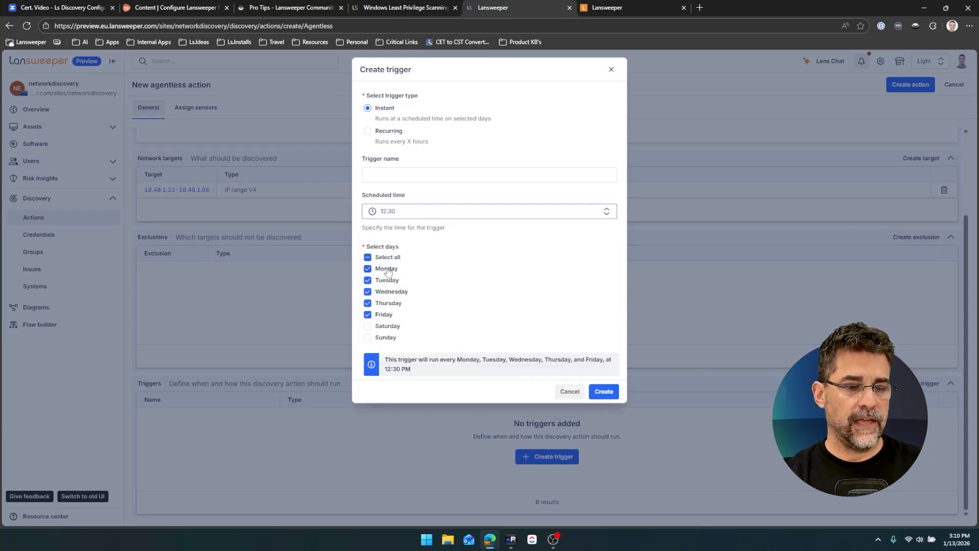
Limit the 12:30 trigger to Tuesday and Friday and create it
left_click(367, 258)
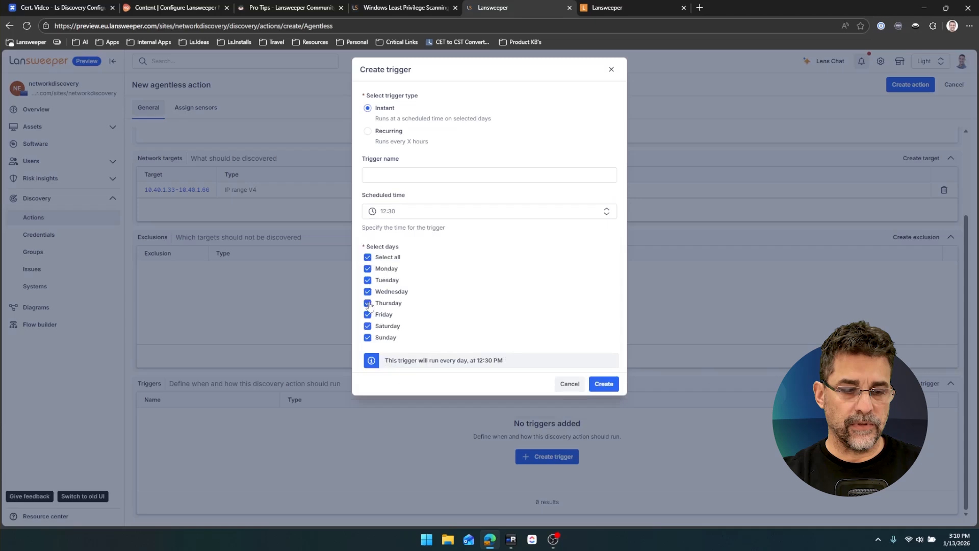
left_click(368, 258)
left_click(368, 281)
left_click(371, 317)
left_click(606, 387)
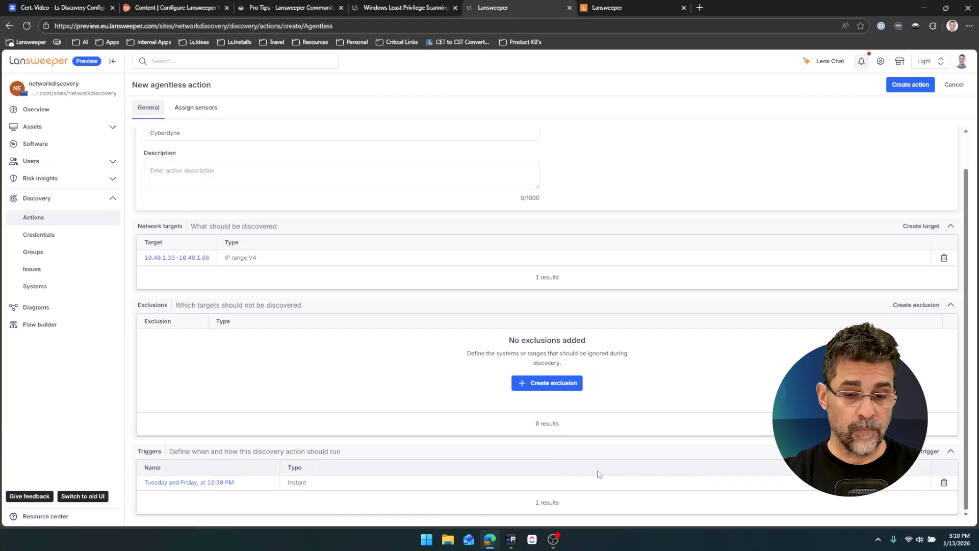
Start a second instant trigger and select only Monday and Thursday as its run days
left_click(918, 451)
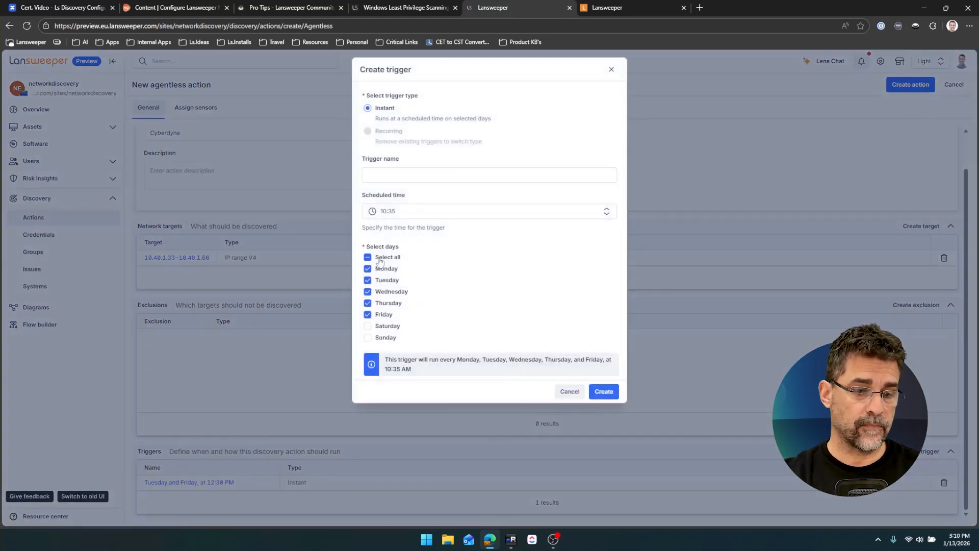
left_click(368, 258)
left_click(368, 258)
left_click(368, 280)
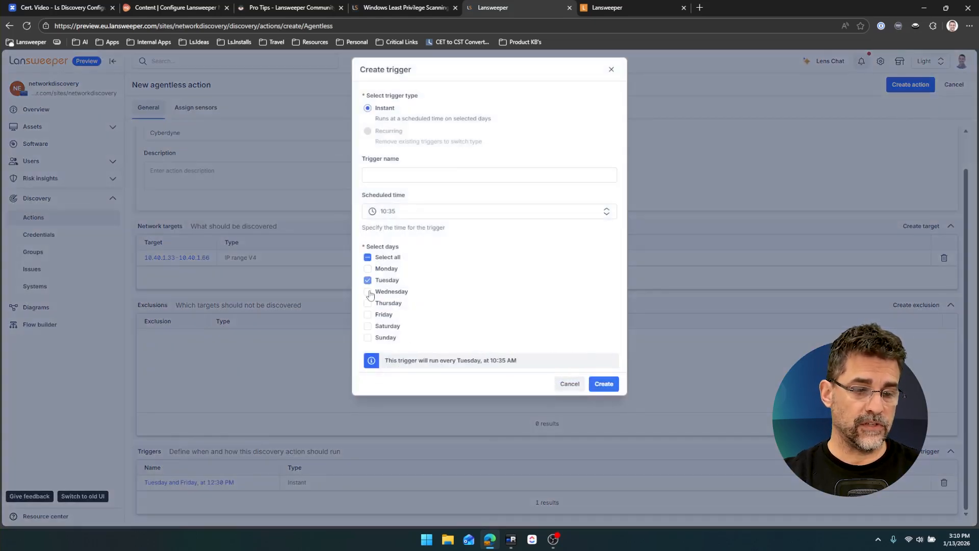
left_click(368, 315)
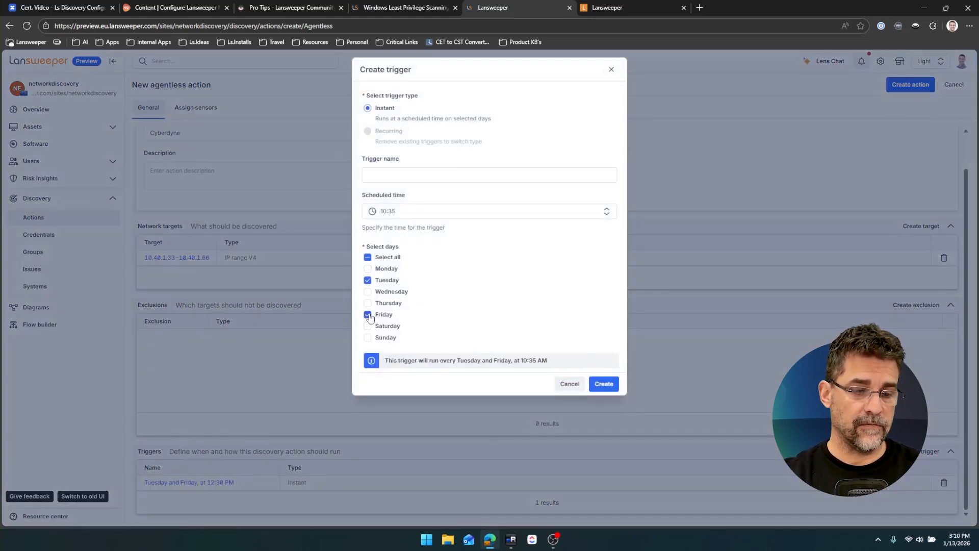
left_click(368, 280)
left_click(368, 269)
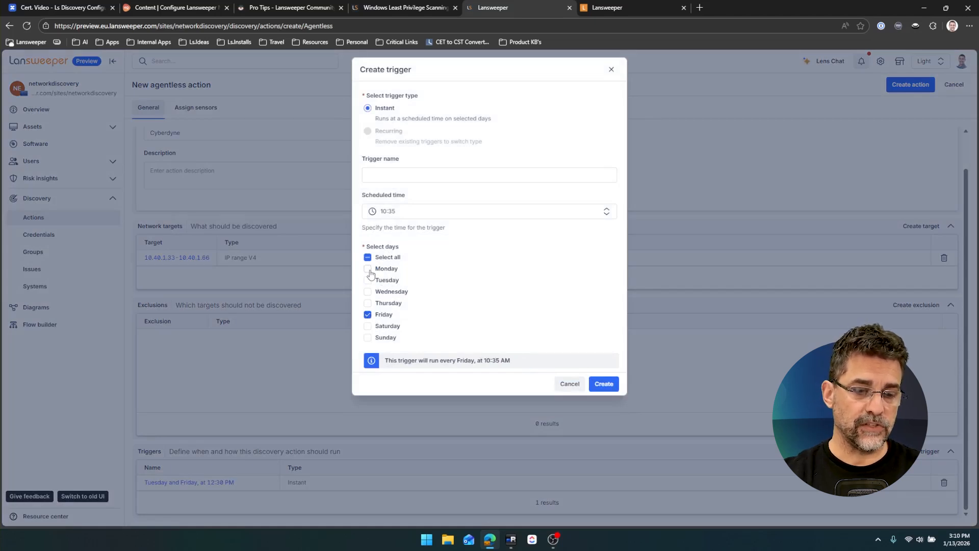
left_click(368, 303)
left_click(368, 314)
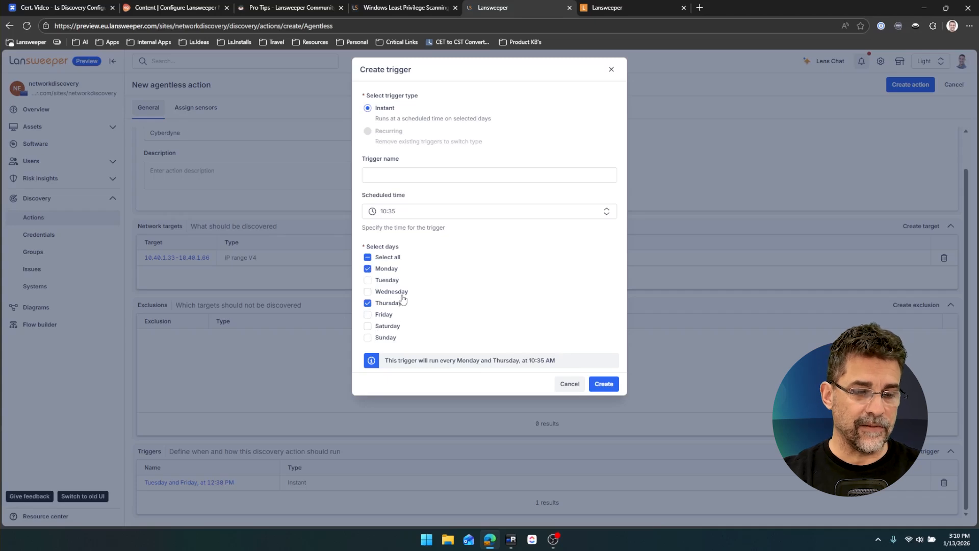
Set the second trigger's scheduled time to 08:30 and create it
left_click(403, 213)
scroll(399, 262, "up", 3)
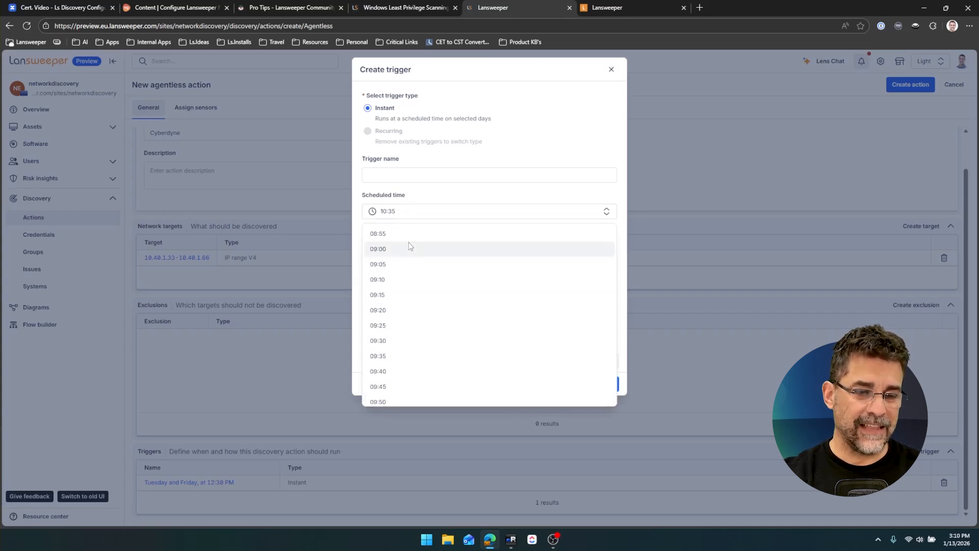
scroll(402, 261, "up", 3)
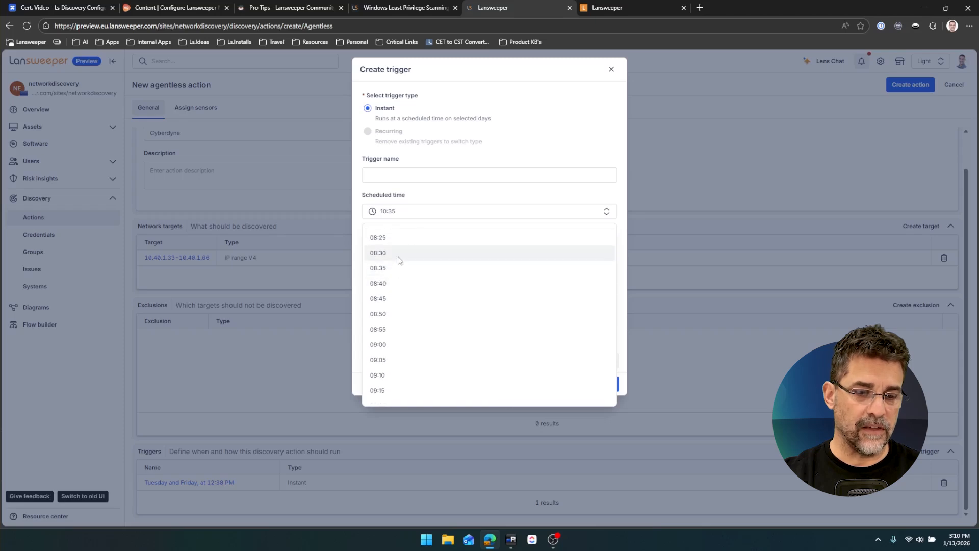
left_click(398, 253)
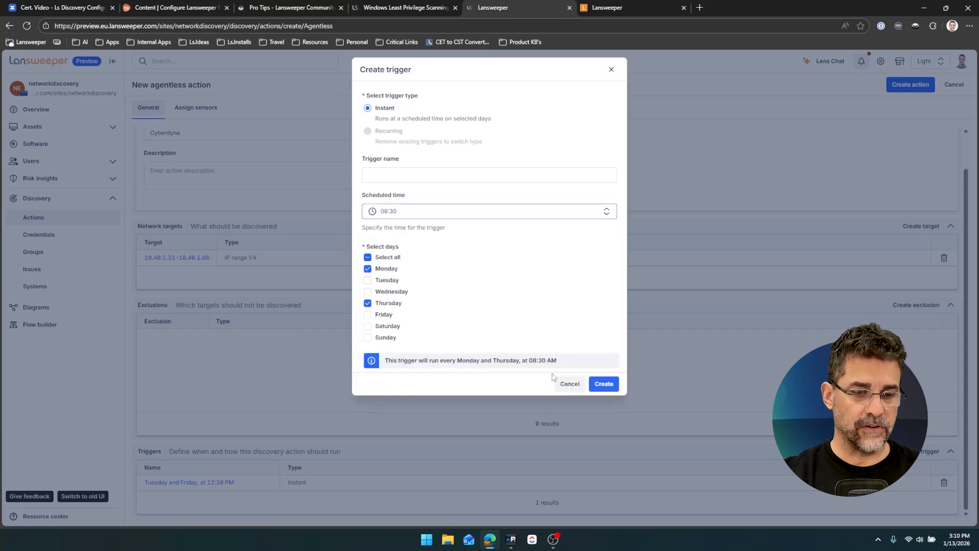
left_click(610, 385)
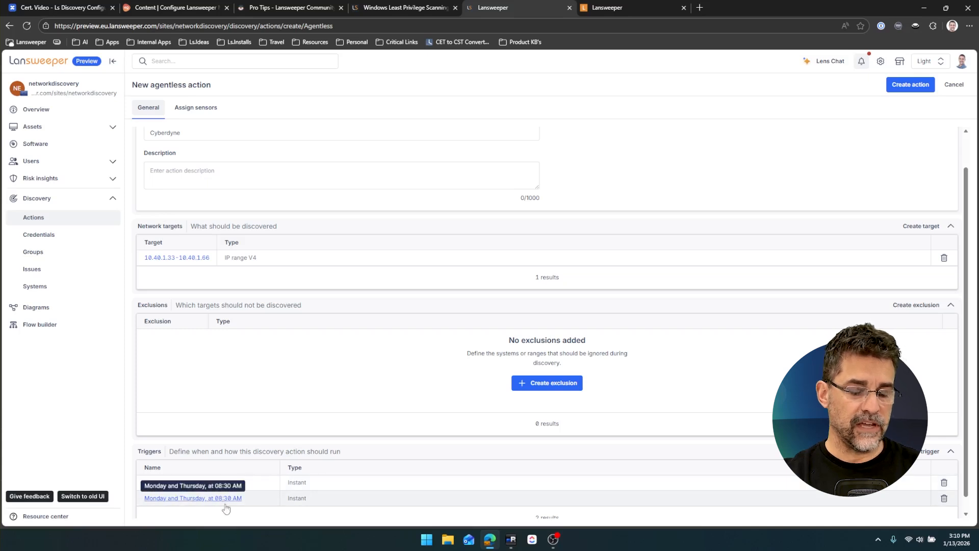
Assign the IT sensor UVMTN-CERT26H to the new agentless action
scroll(467, 467, "down", 1)
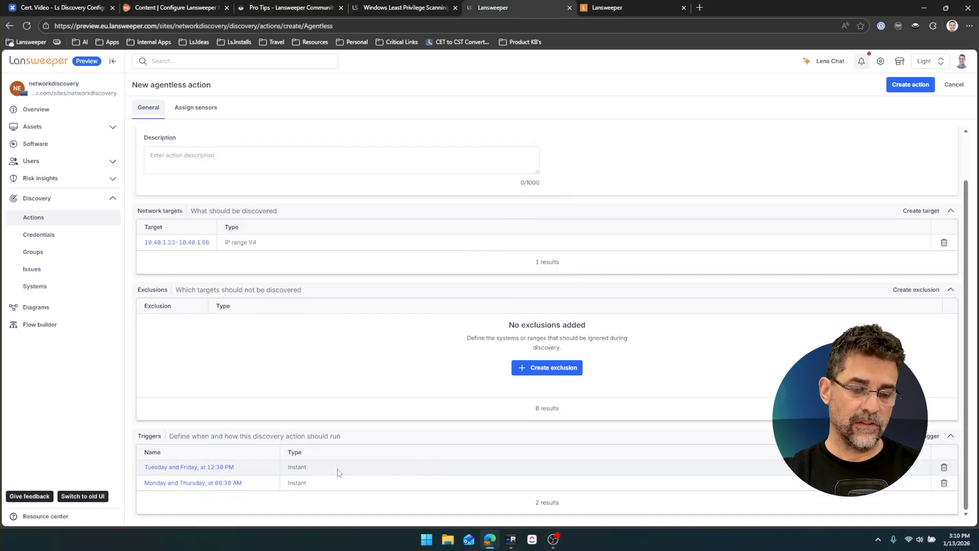
scroll(283, 466, "up", 2)
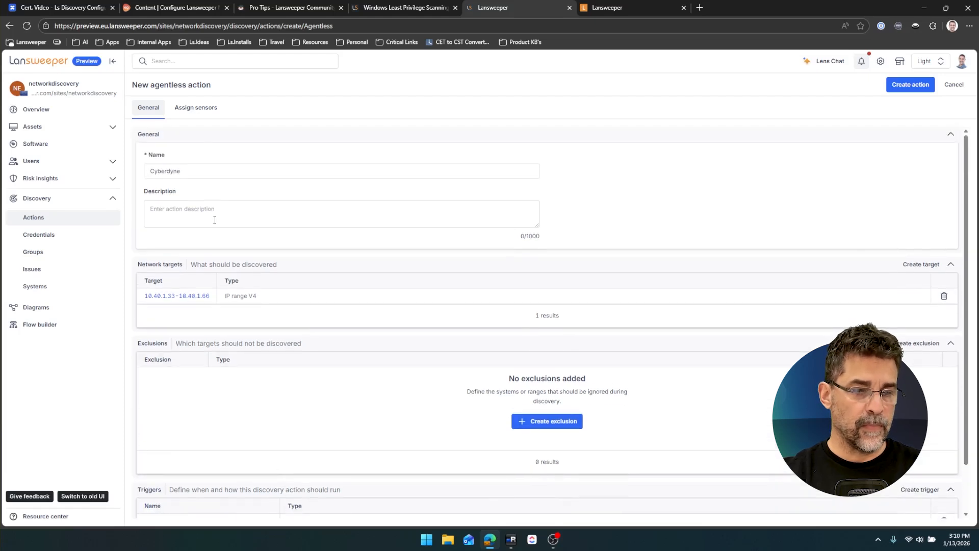
left_click(209, 112)
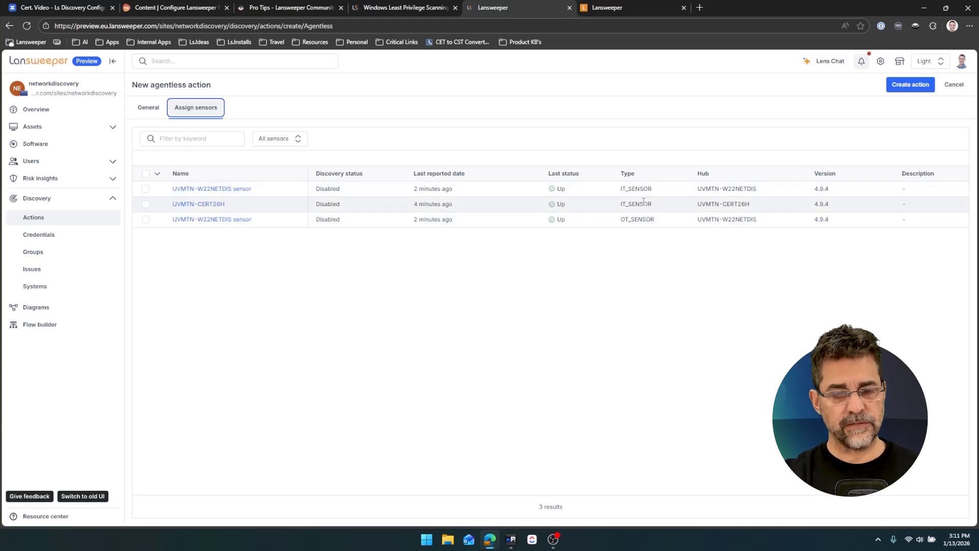
left_click(147, 205)
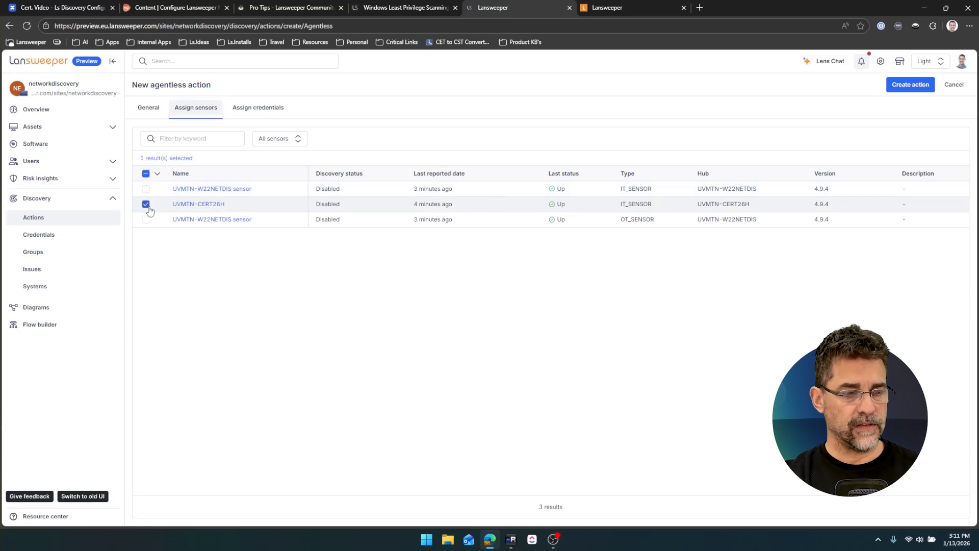
Assign the Local Windows Blueprint credential to the action and create the action
left_click(268, 114)
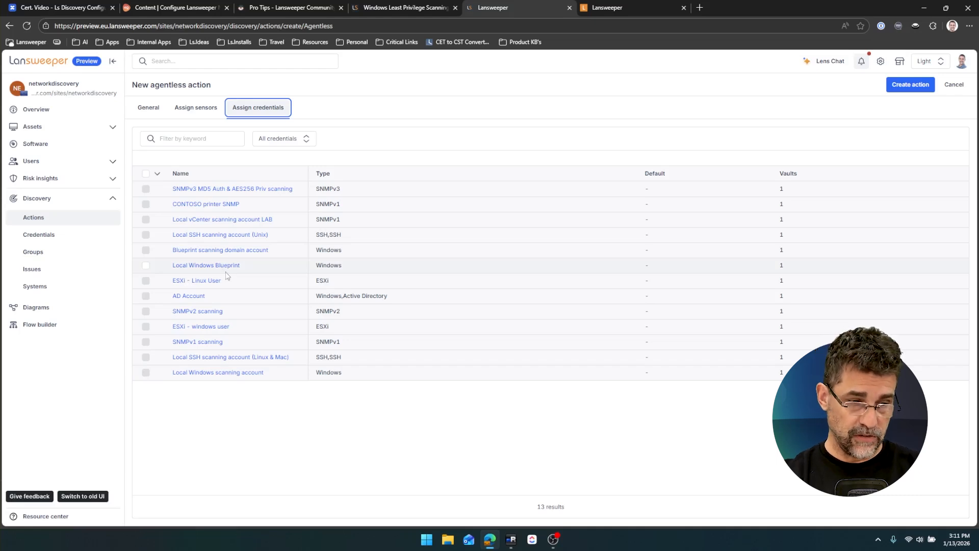
left_click(147, 265)
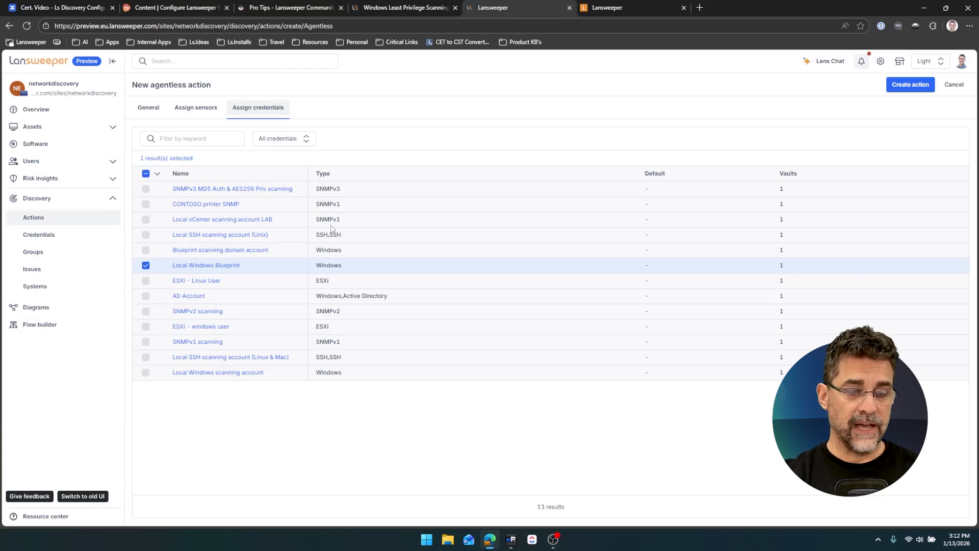
left_click(912, 85)
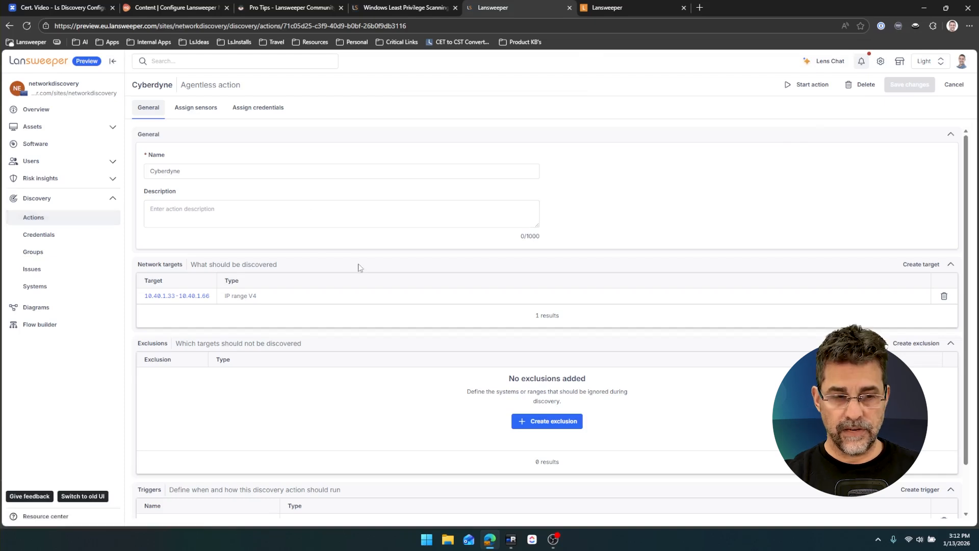
Start the Cyberdyne action and inspect its scan targets in the hub's discovery queue in the mRemoteNG session tn-cert26H
left_click(814, 87)
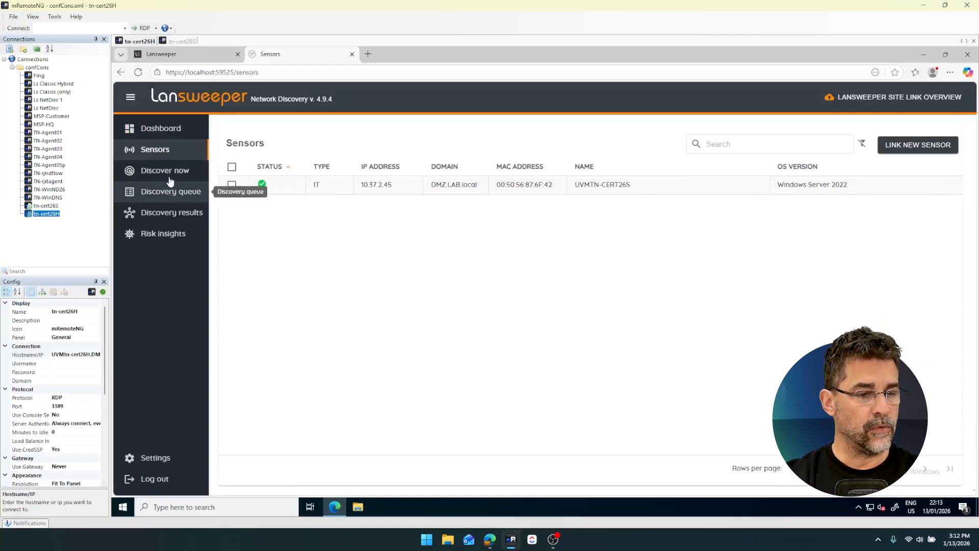
left_click(148, 194)
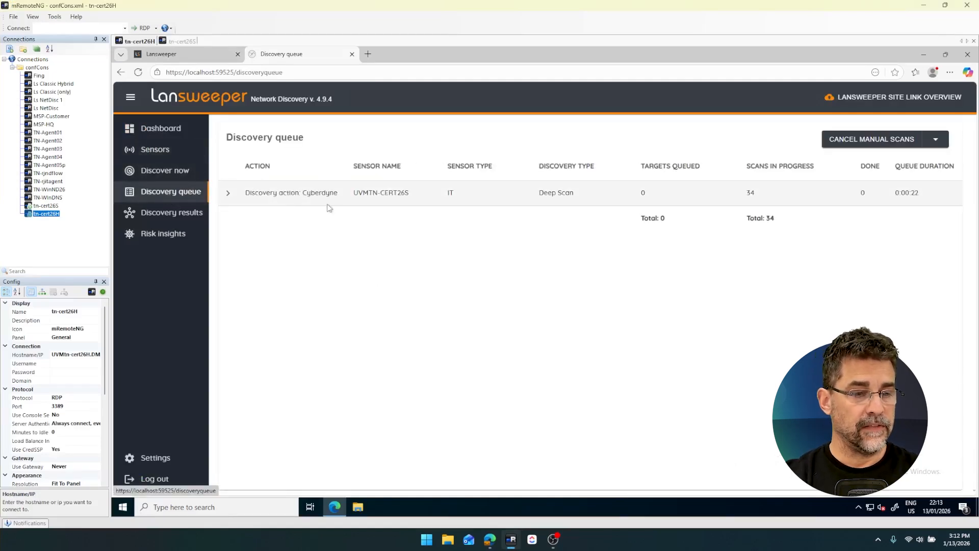
left_click(228, 193)
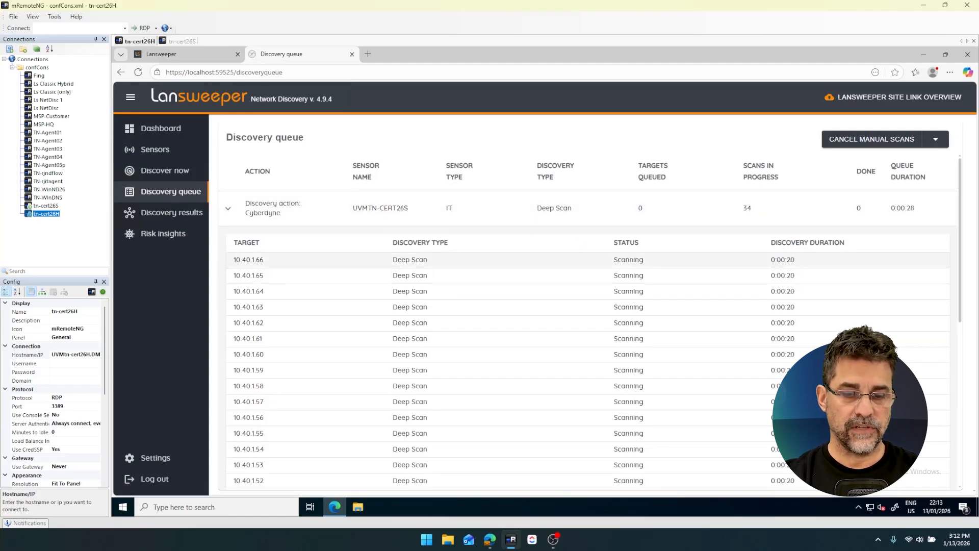
scroll(311, 306, "down", 5)
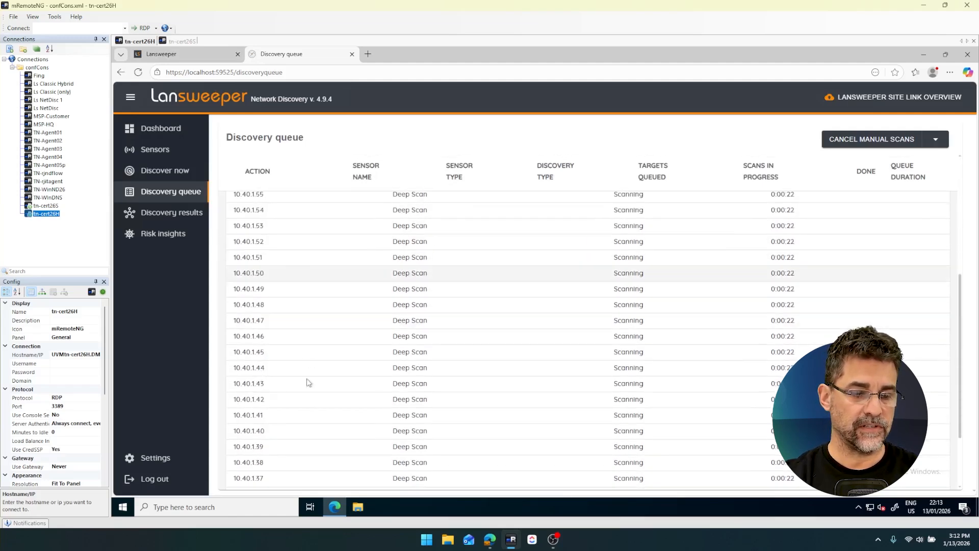
scroll(367, 376, "up", 5)
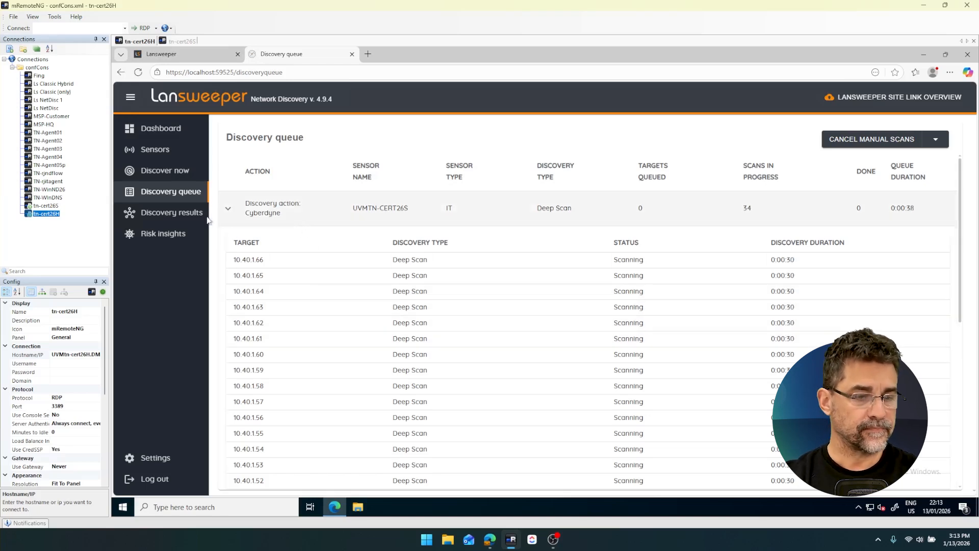
left_click(229, 209)
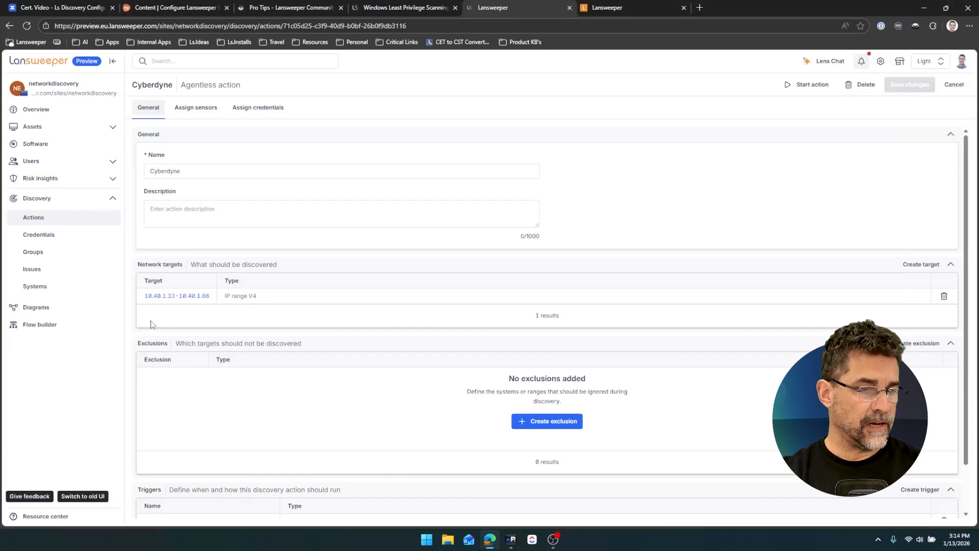
Return to the discovery actions in the Lansweeper site and open the form for a new cloud action
left_click(47, 224)
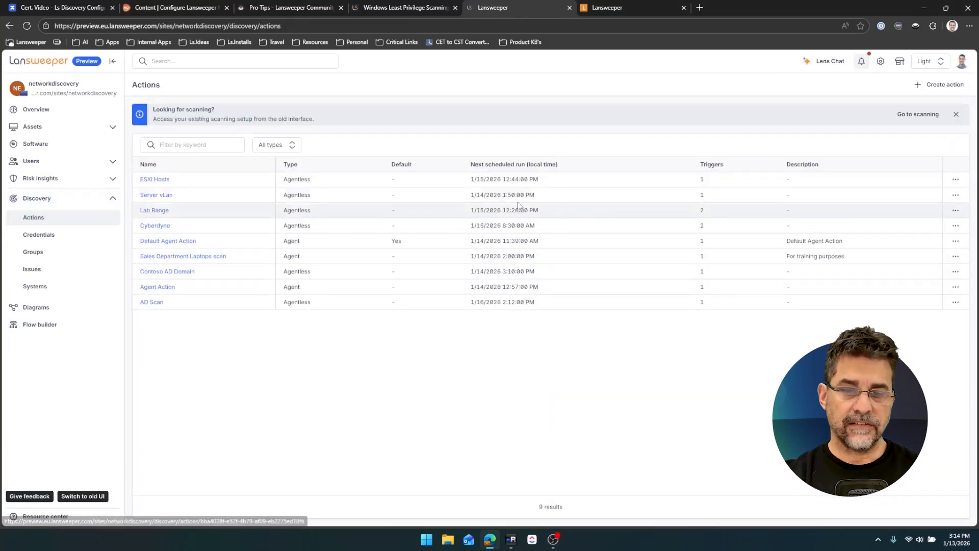
left_click(945, 86)
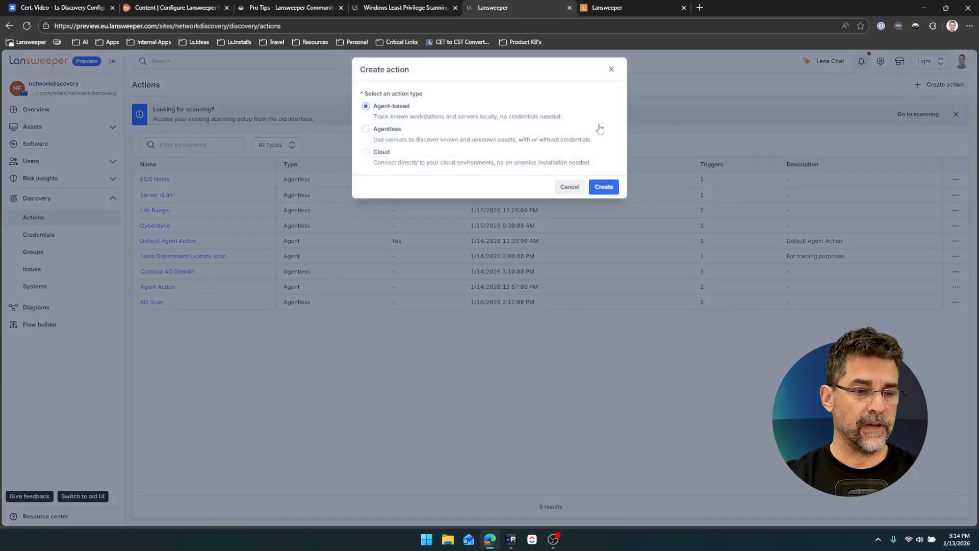
left_click(367, 154)
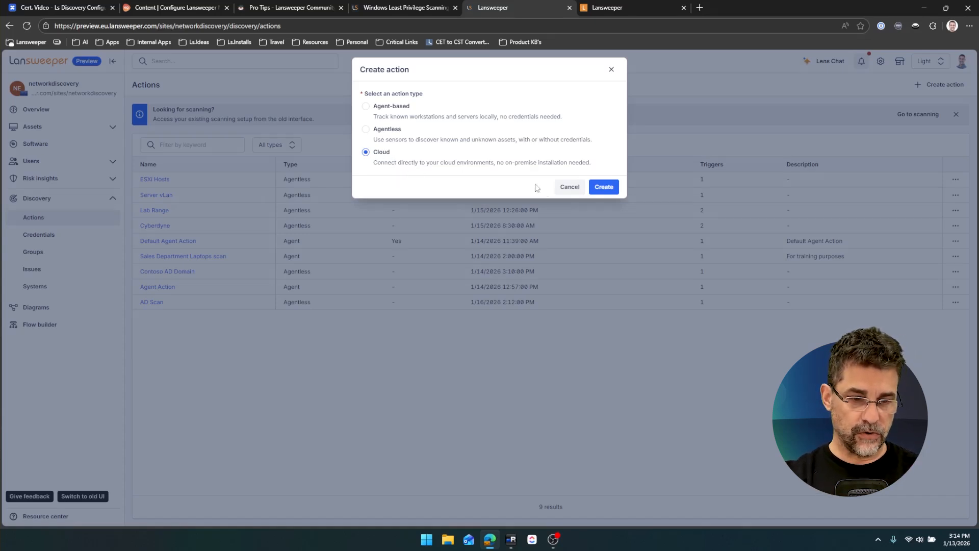
left_click(601, 188)
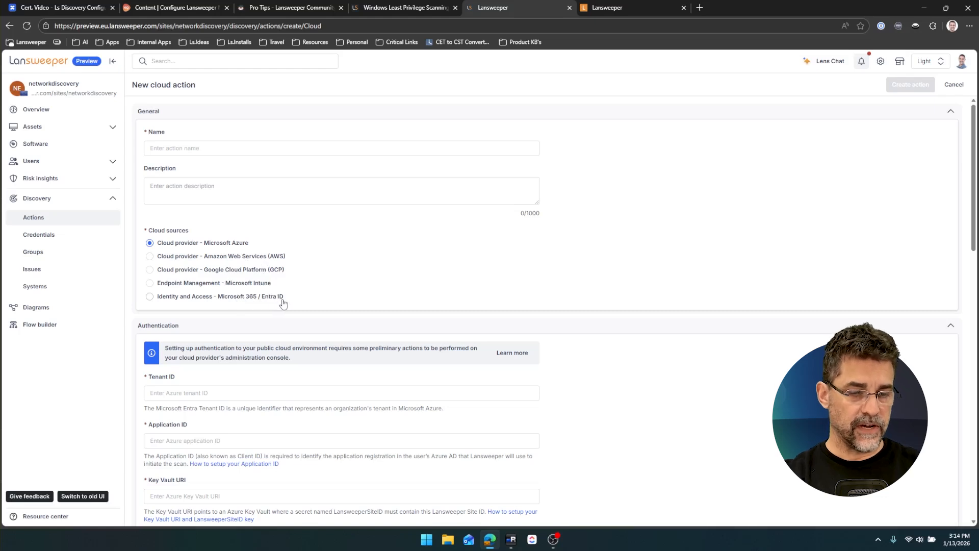
left_click(200, 149)
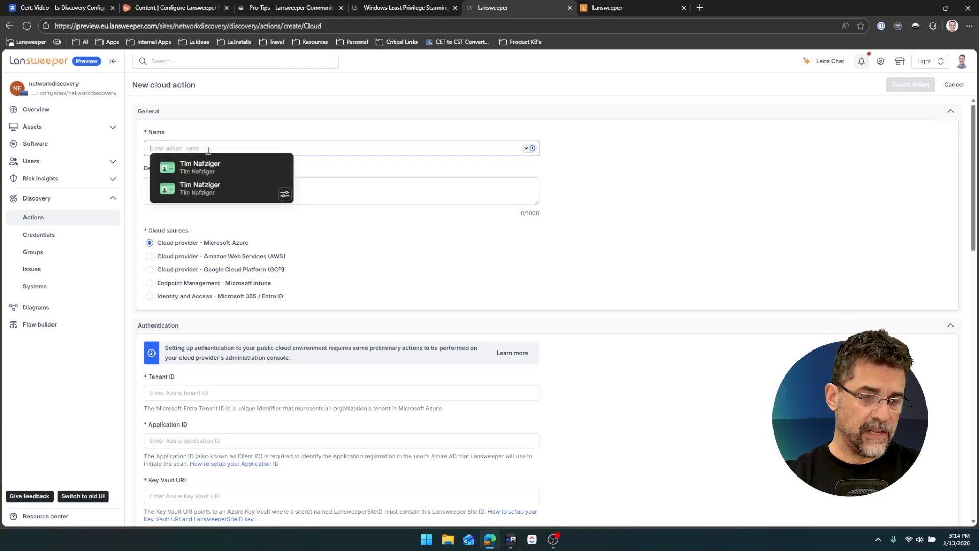
left_click(336, 247)
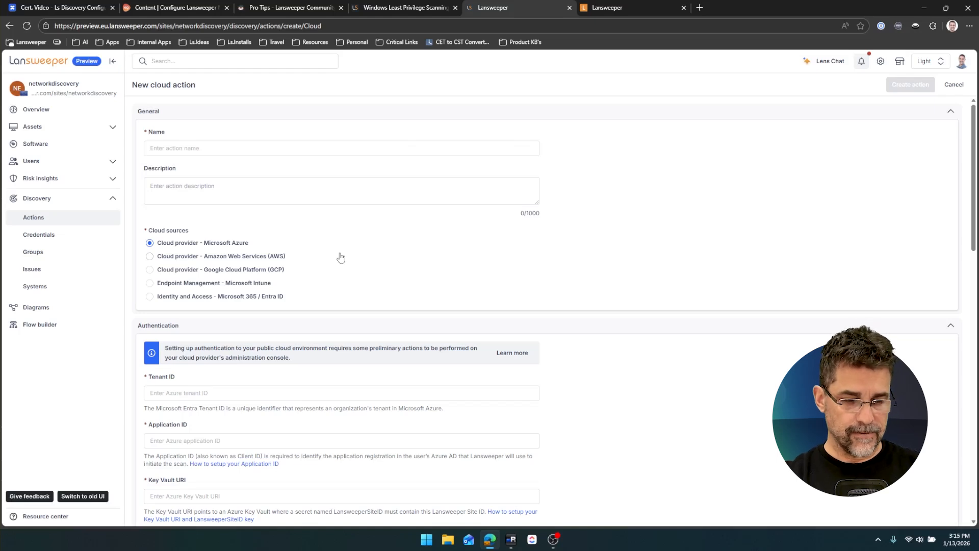
Review the Microsoft Azure cloud action settings, from authentication and asset types through resource groups, tags and triggers
scroll(341, 257, "down", 2)
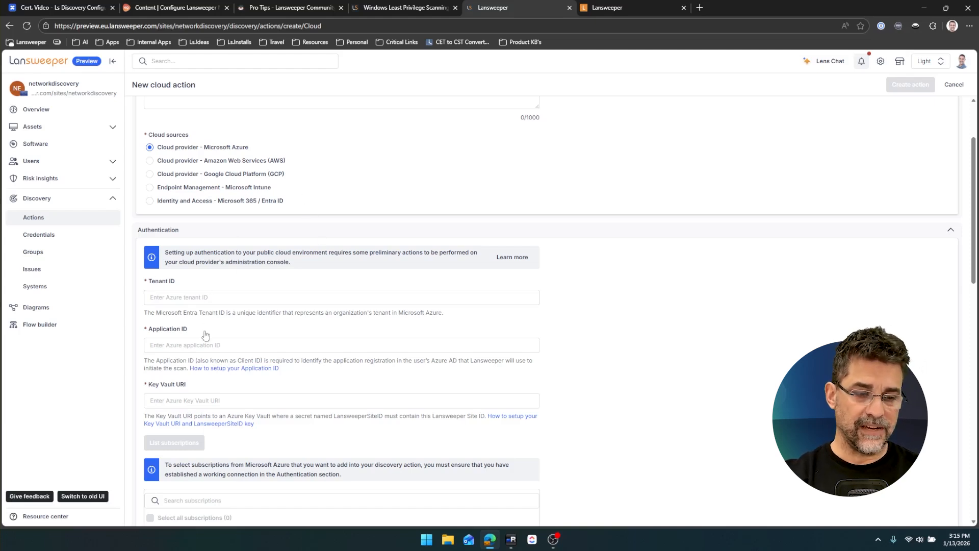
scroll(201, 399, "down", 5)
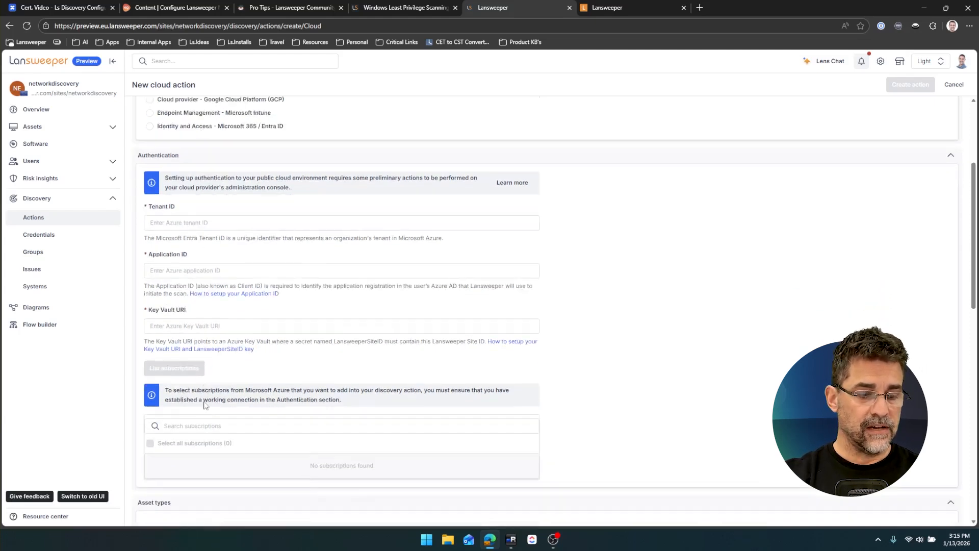
scroll(201, 310, "down", 1)
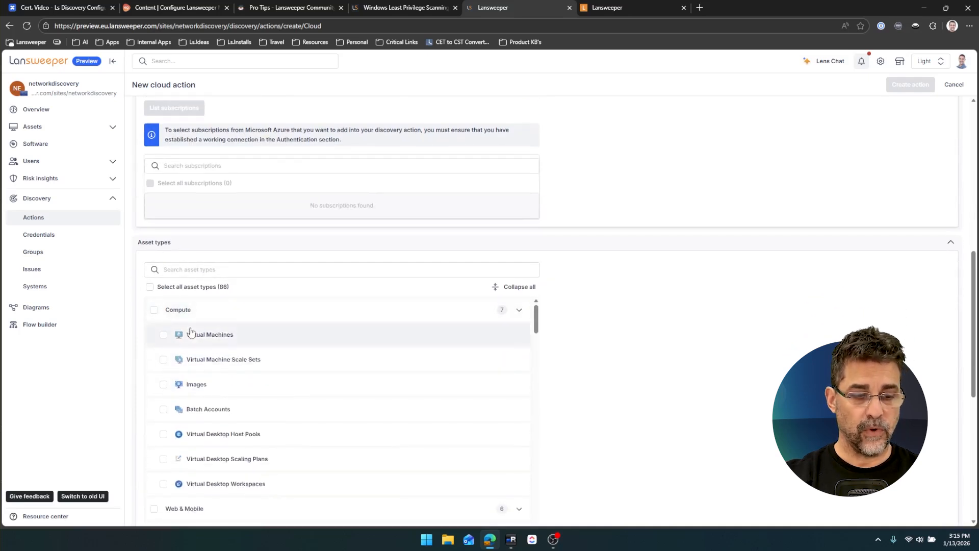
scroll(184, 333, "down", 1)
scroll(176, 326, "up", 1)
scroll(173, 371, "down", 3)
scroll(173, 371, "down", 2)
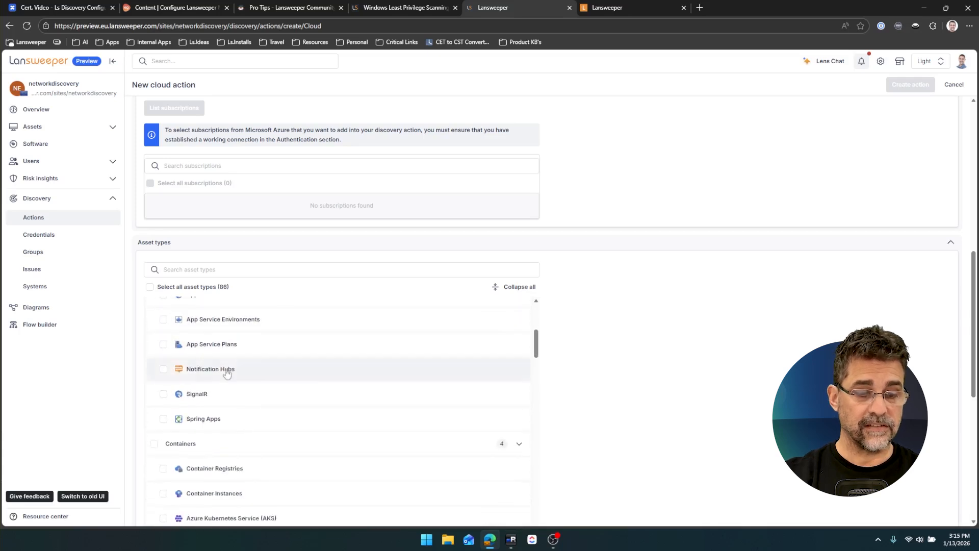
scroll(586, 350, "down", 3)
scroll(589, 356, "down", 4)
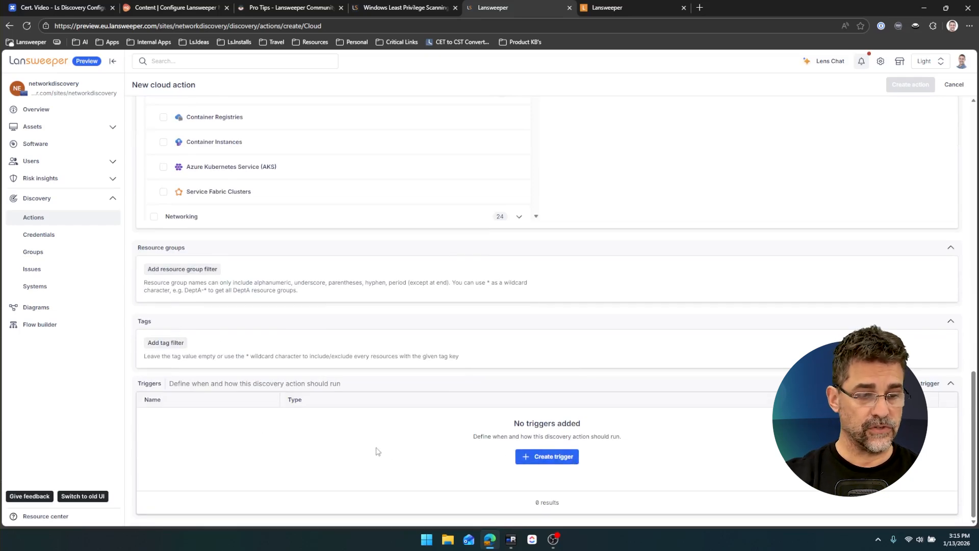
scroll(571, 357, "up", 15)
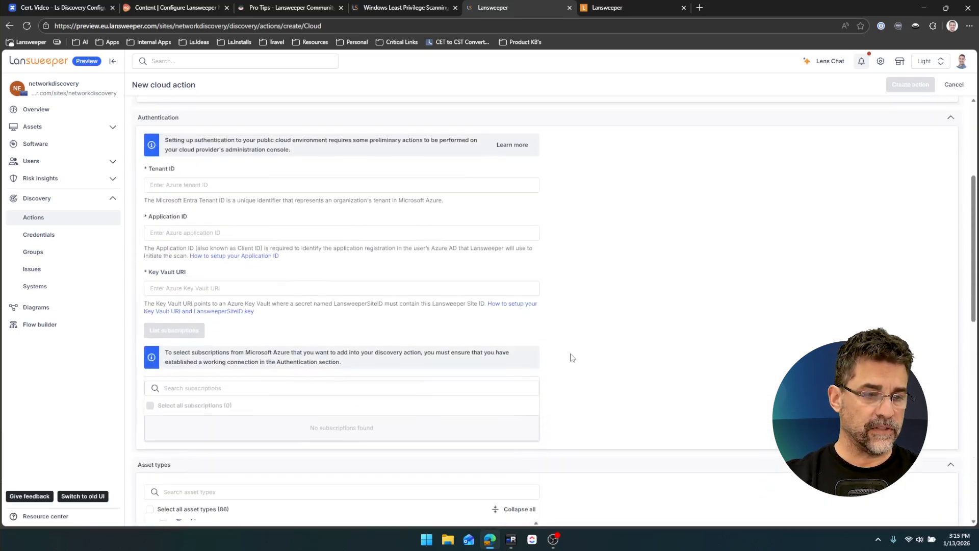
scroll(572, 341, "up", 2)
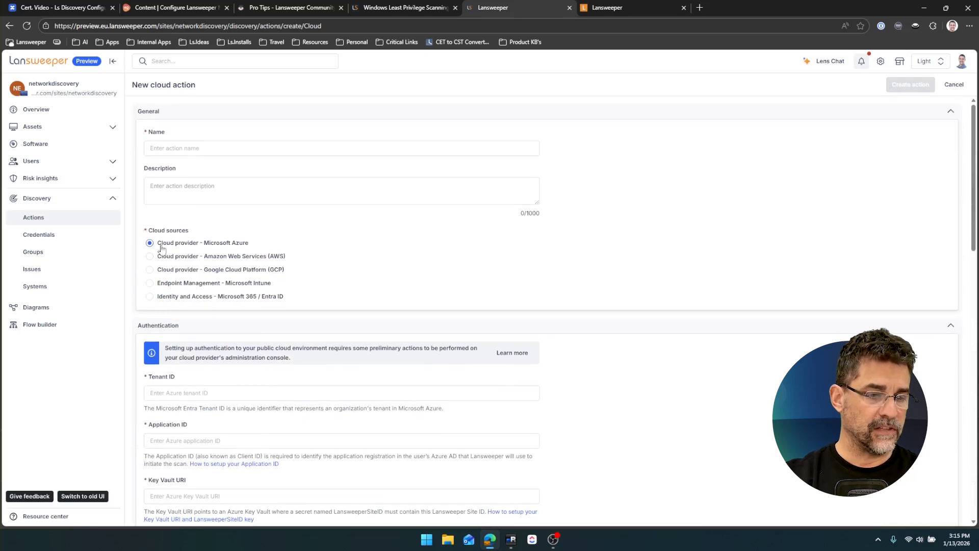
Select Amazon Web Services (AWS) as the cloud source and review its authentication, asset type, region, tag and trigger settings
left_click(151, 259)
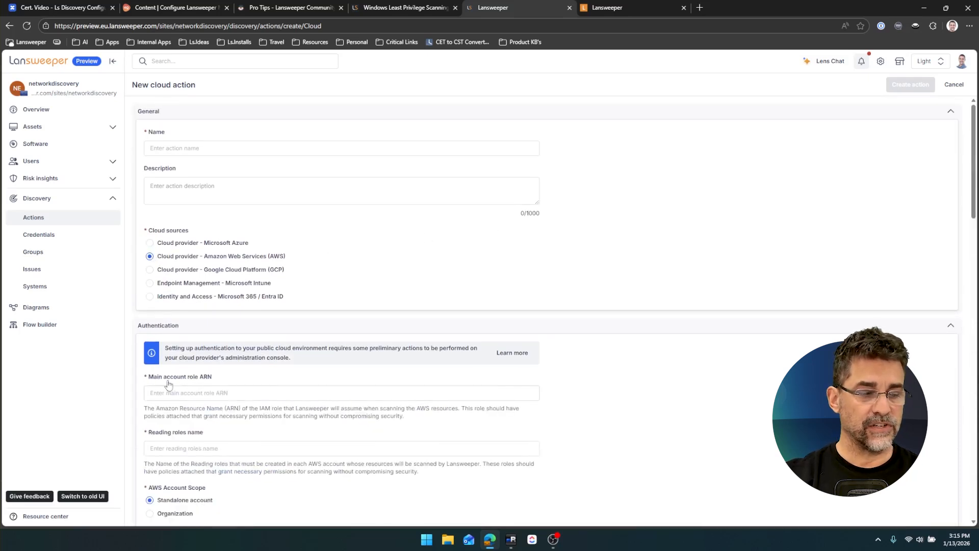
scroll(237, 407, "down", 3)
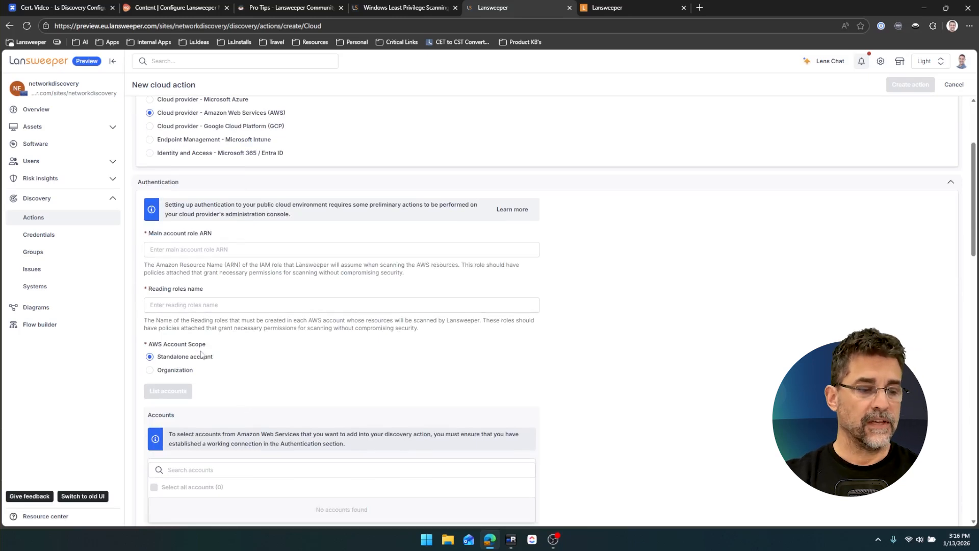
scroll(201, 352, "down", 5)
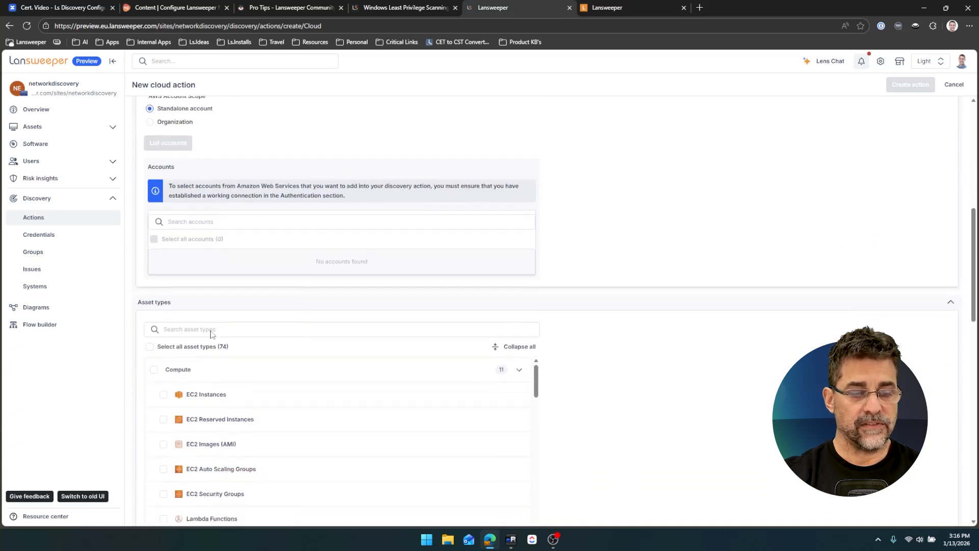
scroll(214, 335, "down", 2)
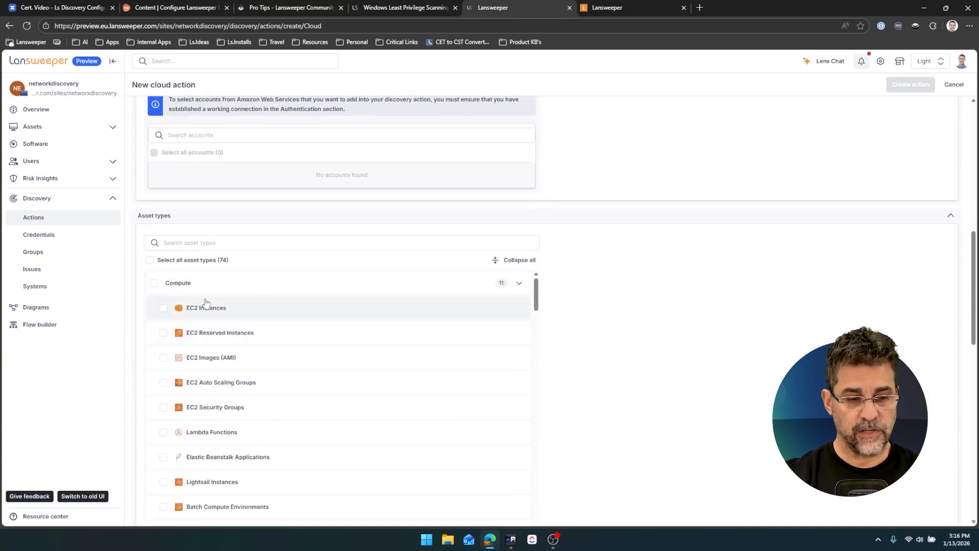
scroll(562, 354, "down", 1)
scroll(562, 359, "down", 9)
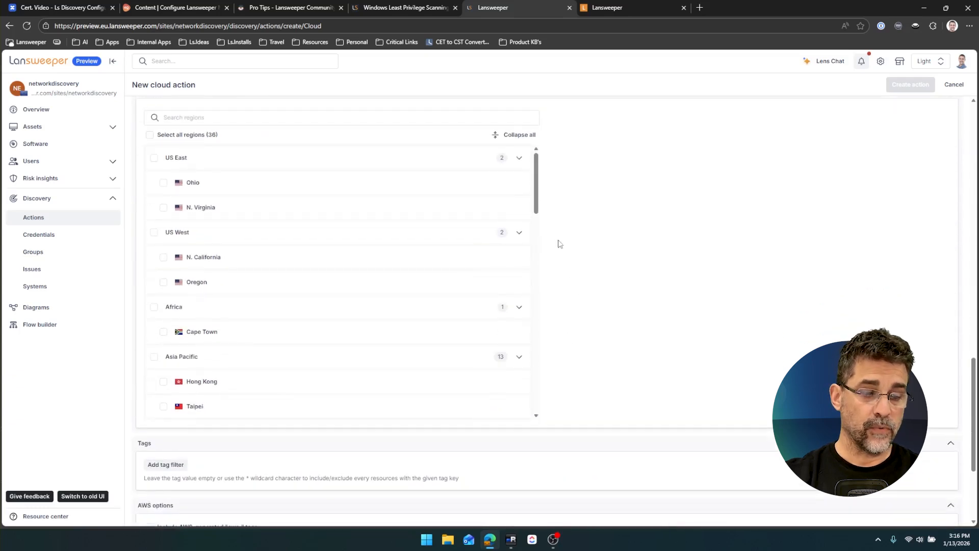
scroll(559, 250, "down", 3)
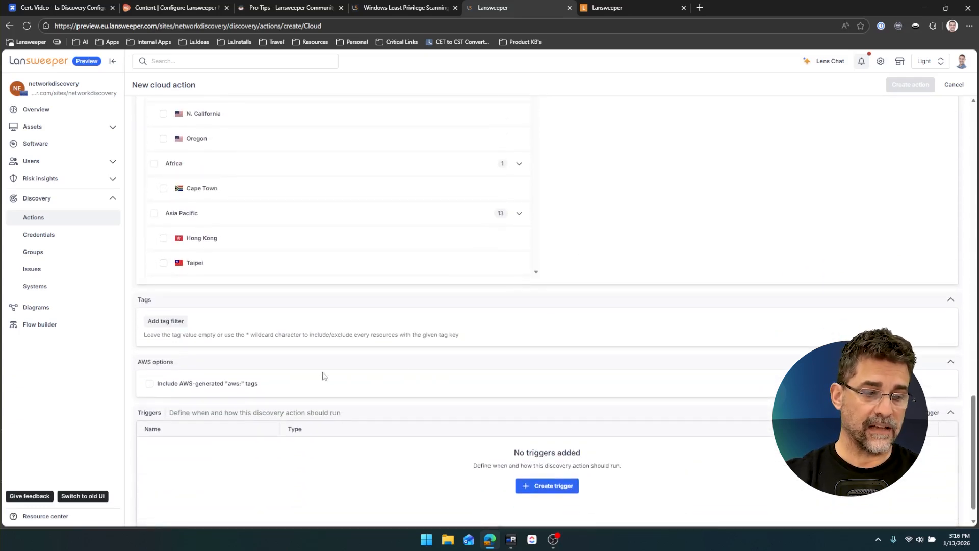
scroll(587, 356, "up", 10)
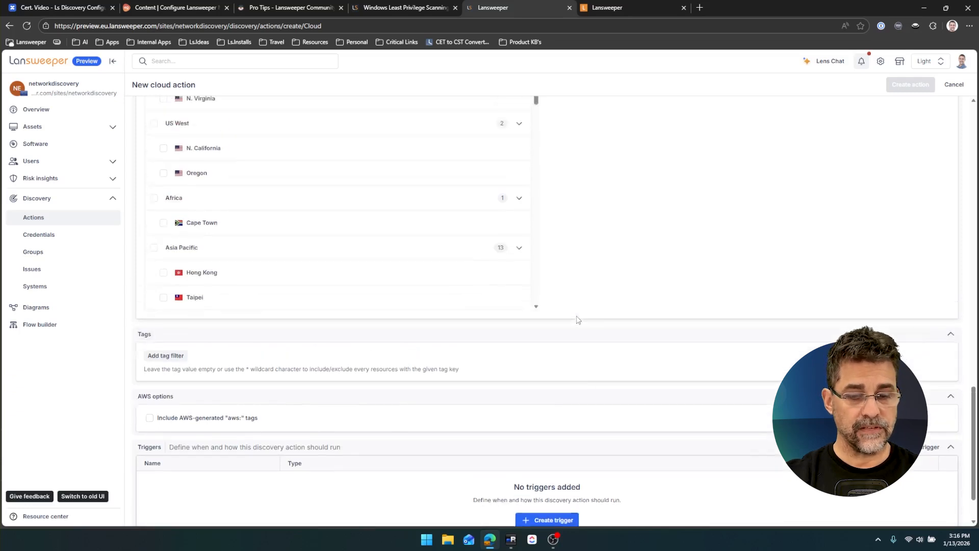
scroll(580, 320, "up", 15)
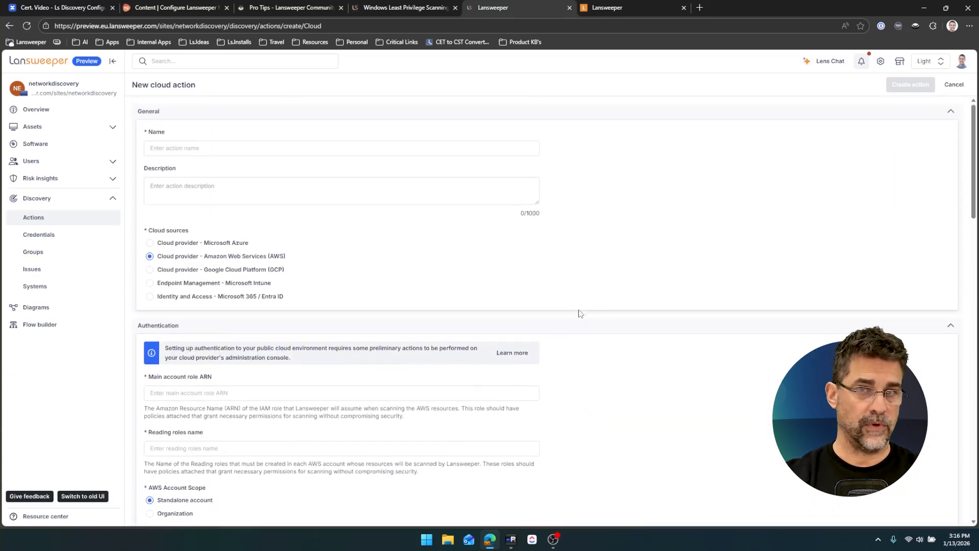
Switch the cloud source to Google Cloud Platform (GCP) and review its authentication, asset type, label and trigger settings
left_click(150, 270)
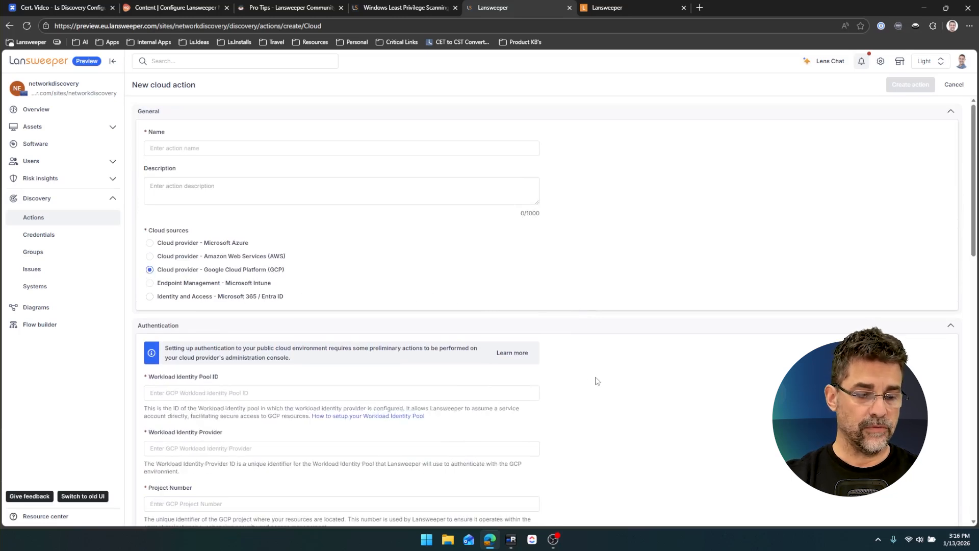
scroll(595, 378, "down", 4)
scroll(593, 378, "down", 5)
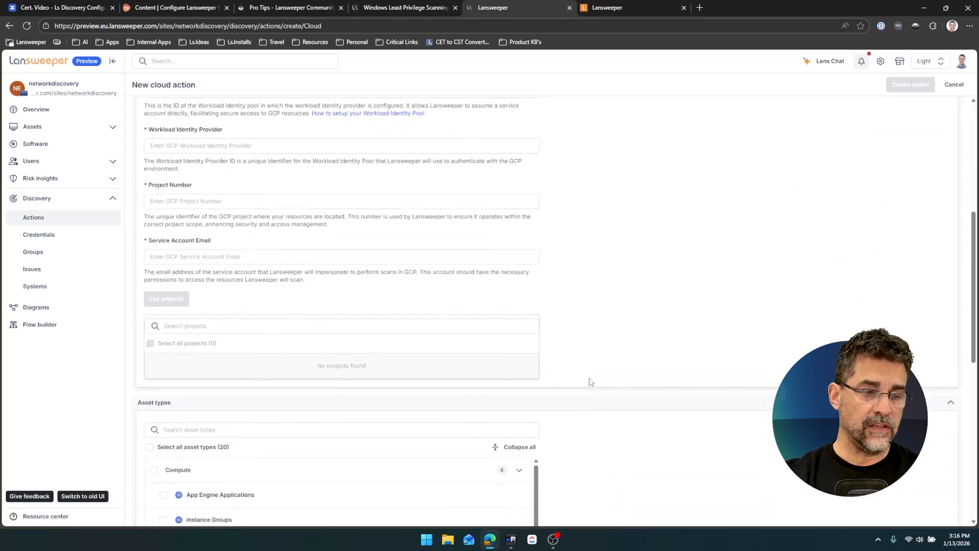
scroll(586, 384, "down", 4)
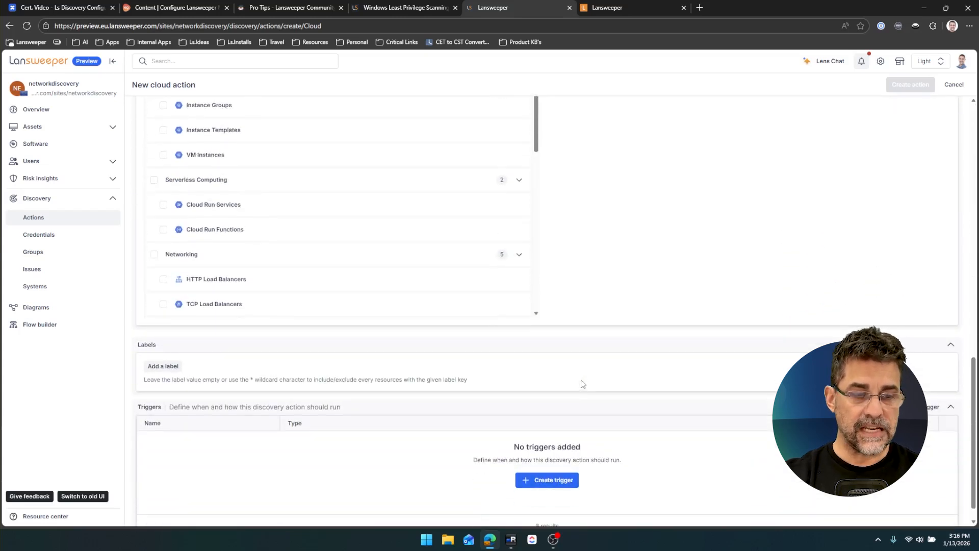
scroll(579, 383, "up", 12)
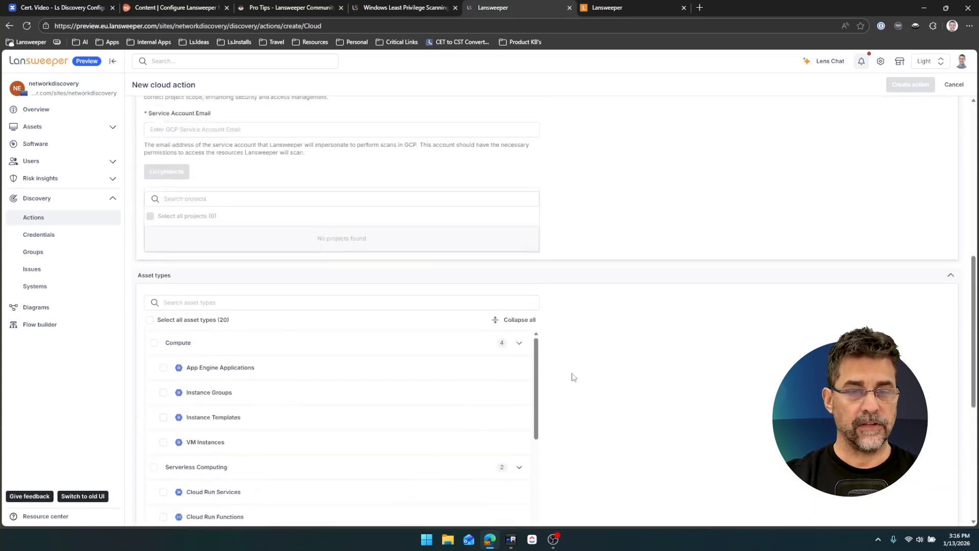
scroll(573, 376, "up", 1)
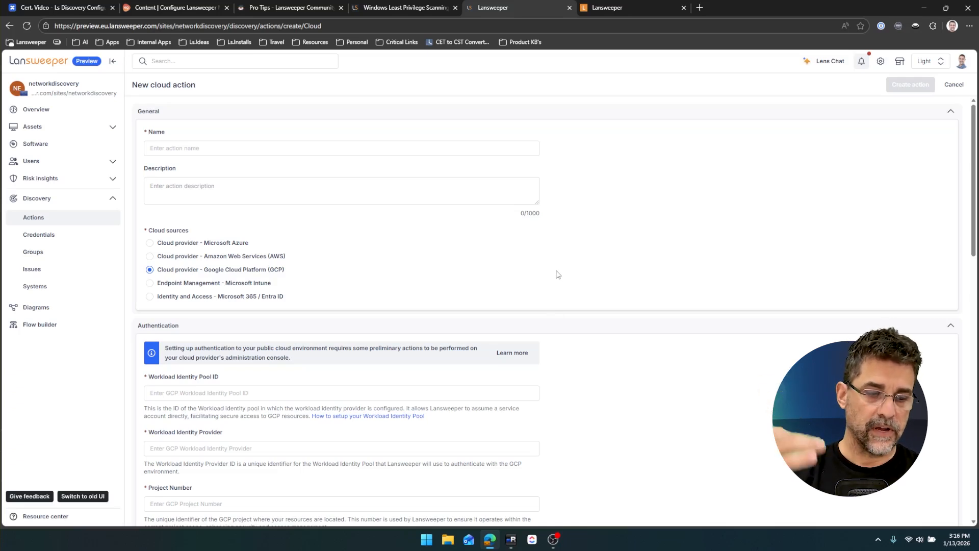
Compare the authentication settings of the Microsoft Intune and Microsoft 365 / Entra ID cloud sources
left_click(263, 284)
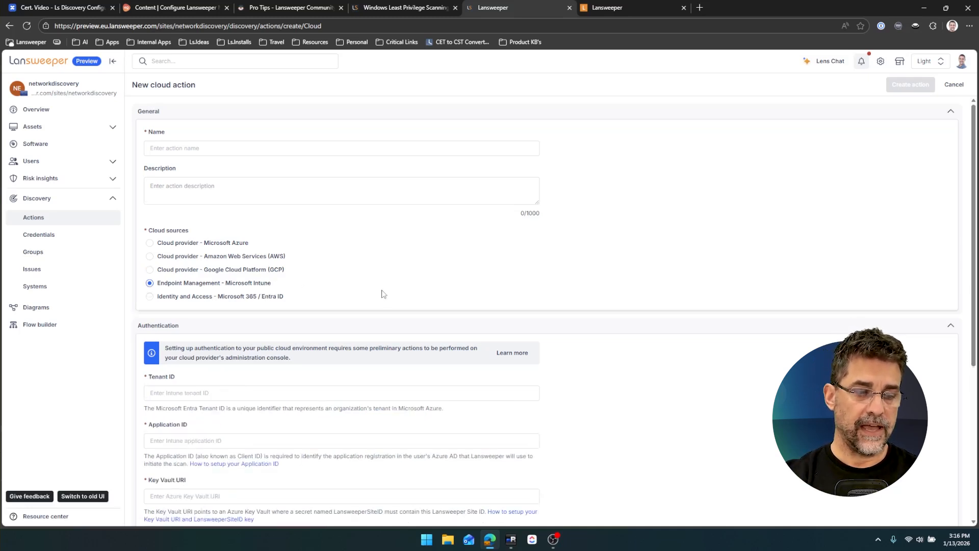
scroll(382, 294, "down", 2)
left_click(274, 202)
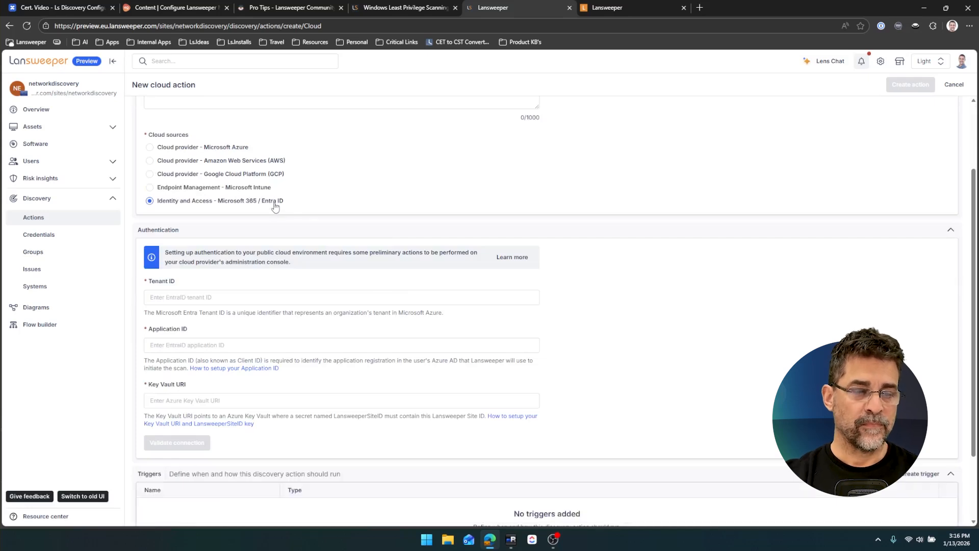
scroll(341, 215, "up", 1)
scroll(341, 214, "up", 1)
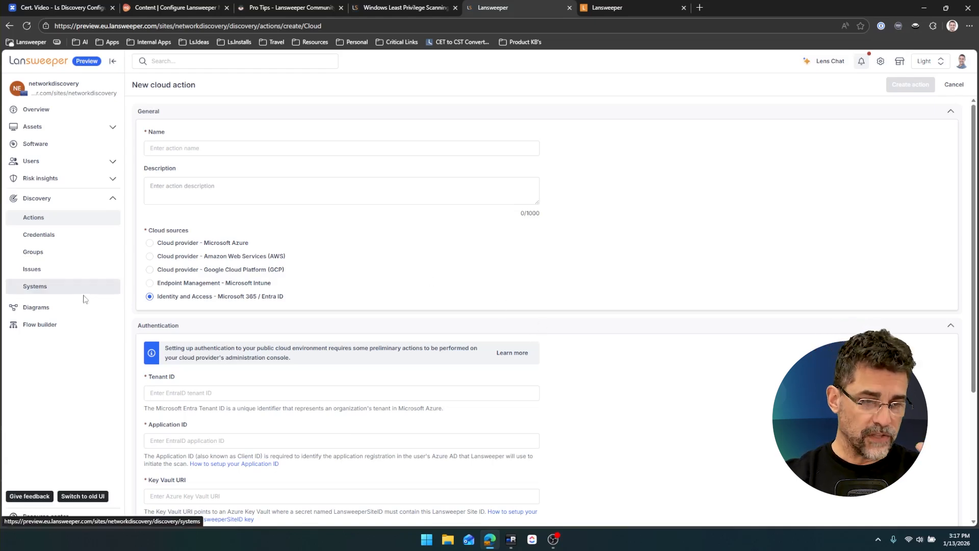
Leave the new cloud action form without creating it and open the site's diagrams overview
left_click(46, 312)
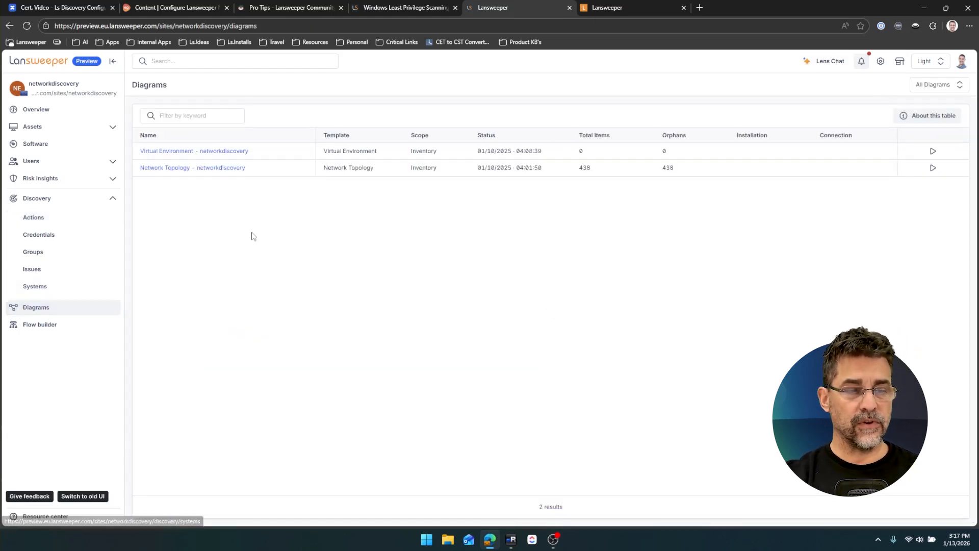